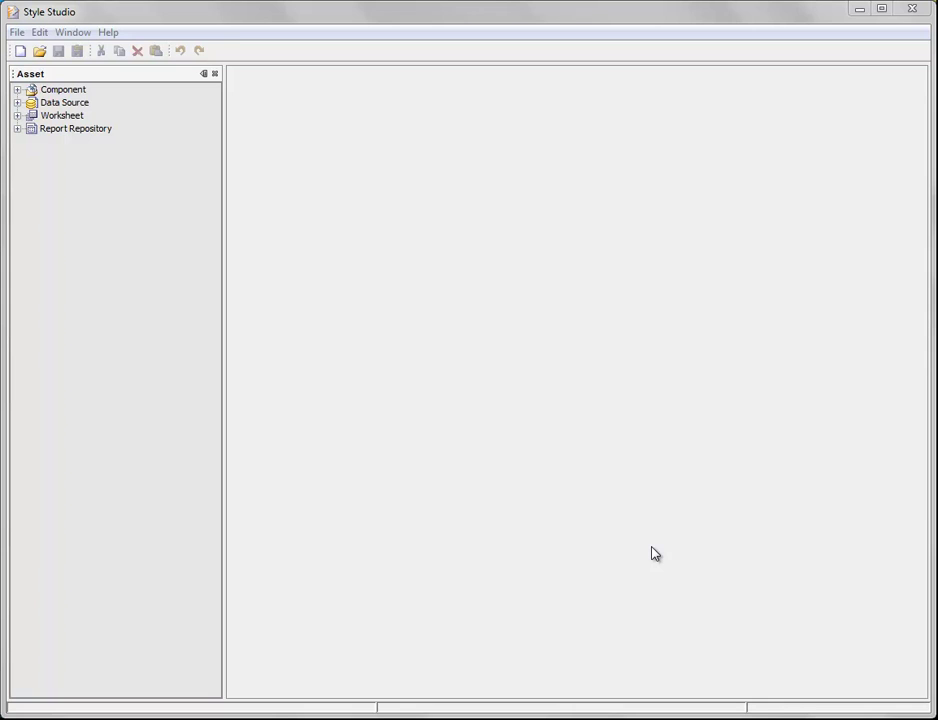
# Create a new Blank Tabular Report, Untitled-0, from the New Asset dialog
pyautogui.click(21, 52)
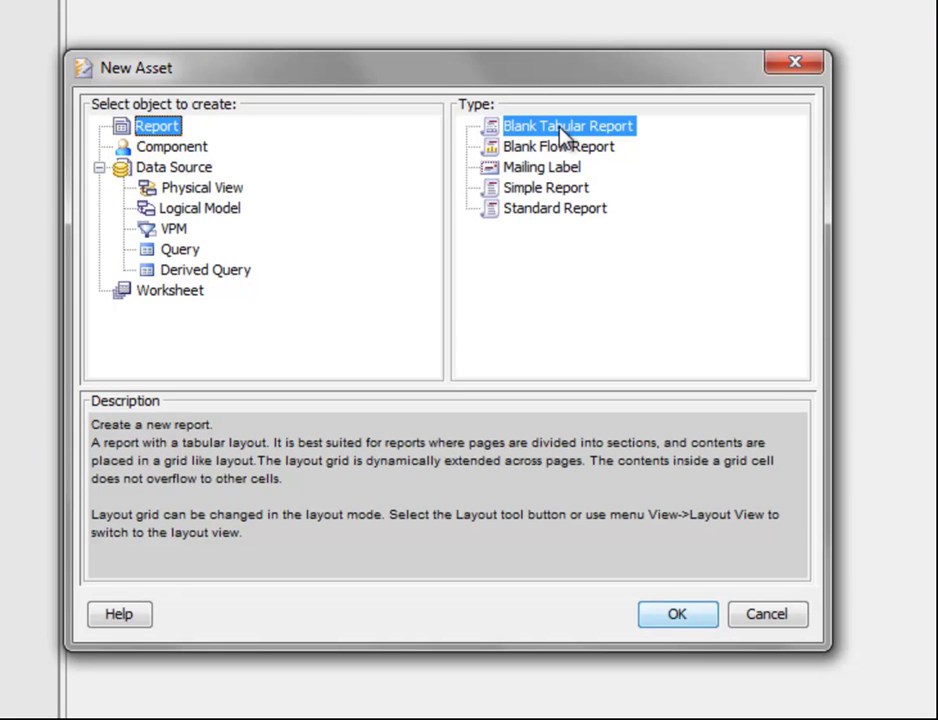
pyautogui.click(695, 619)
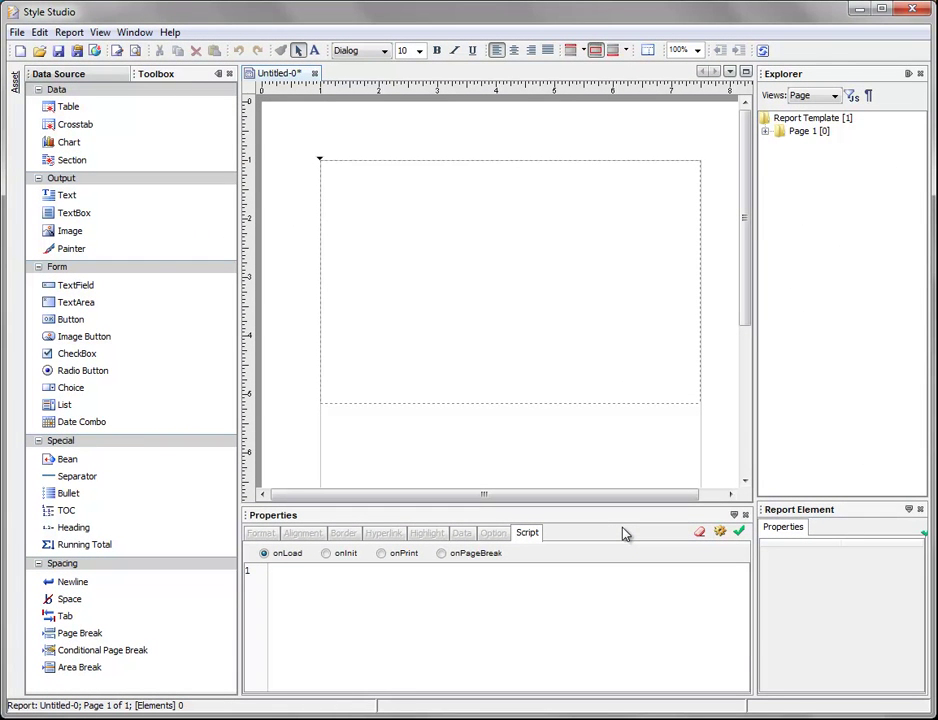
# Add a text element to the report header reading 'Sales Report'
pyautogui.moveTo(96, 199); pyautogui.dragTo(507, 143)
pyautogui.write('Sales')
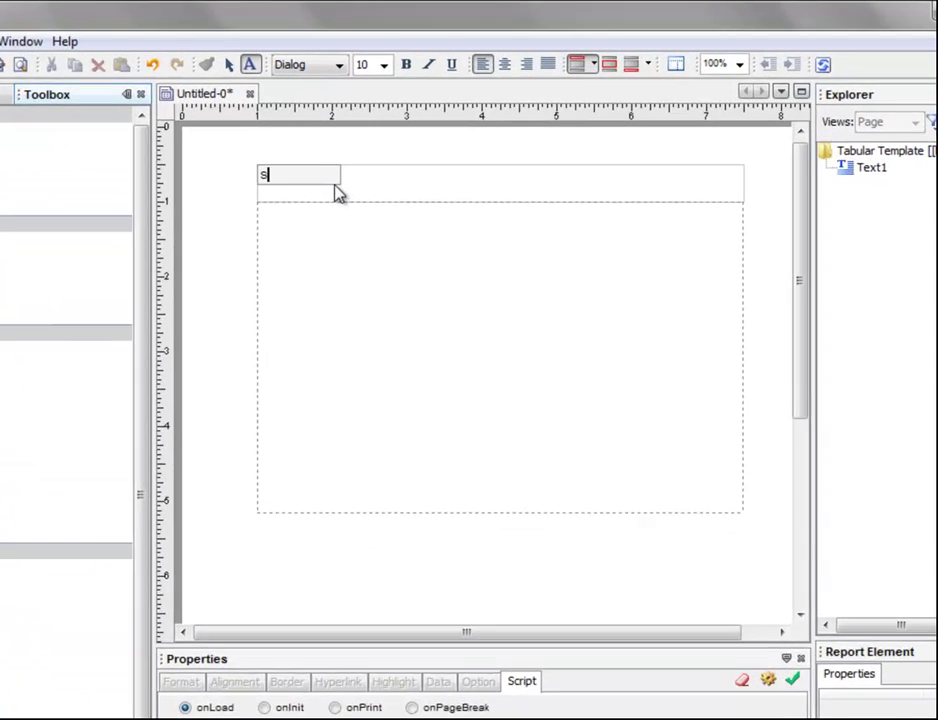
pyautogui.write(' Report')
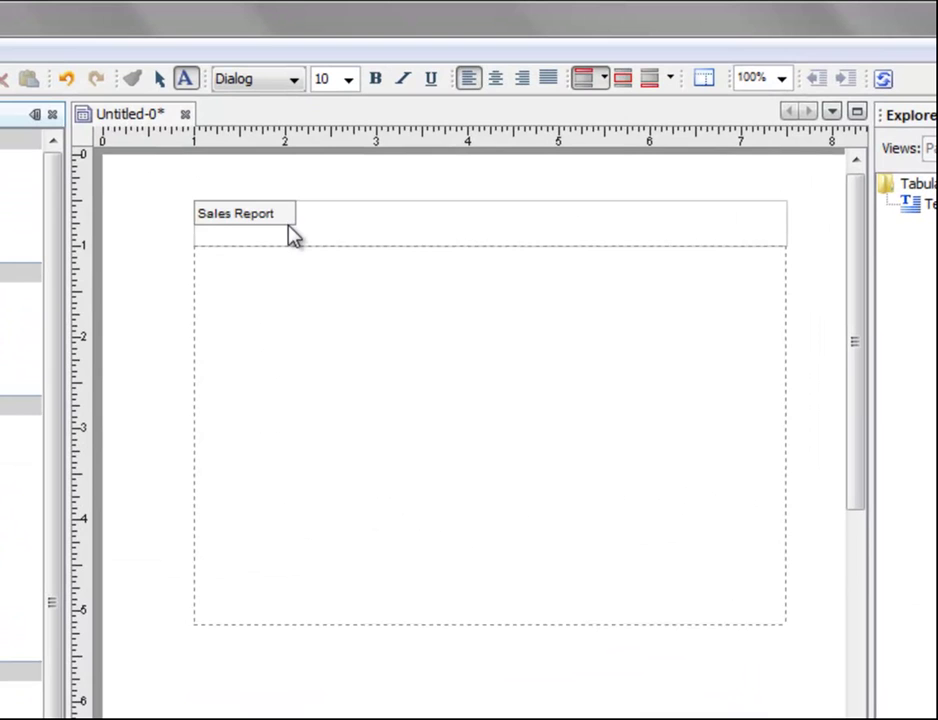
pyautogui.click(368, 235)
# Format the Sales Report title as bold, 18-point and centred
pyautogui.click(253, 218)
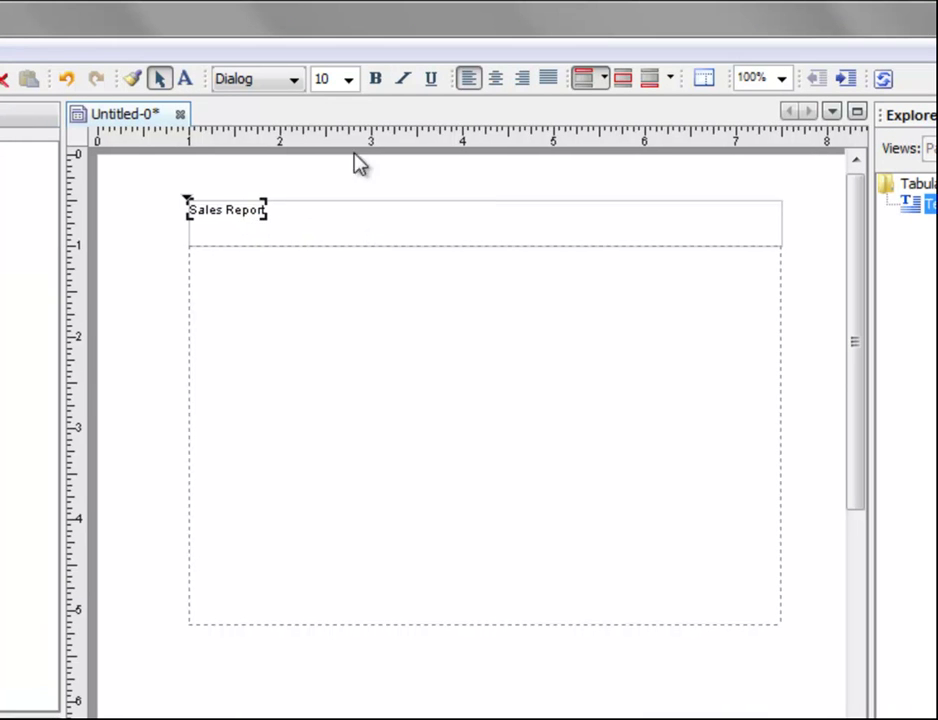
pyautogui.click(378, 82)
pyautogui.click(348, 82)
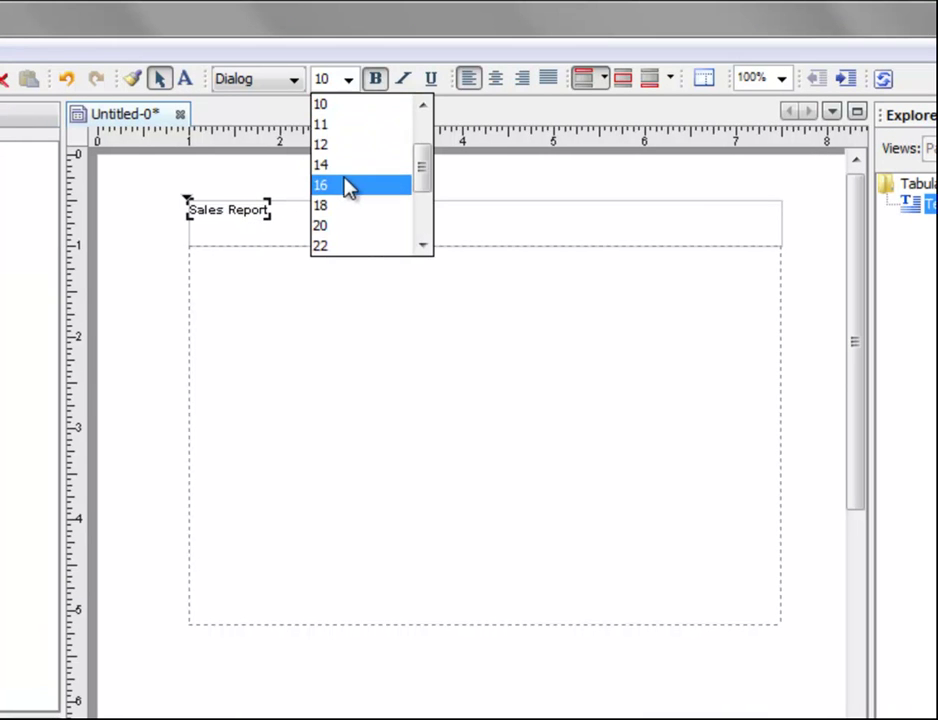
pyautogui.click(348, 184)
pyautogui.click(348, 80)
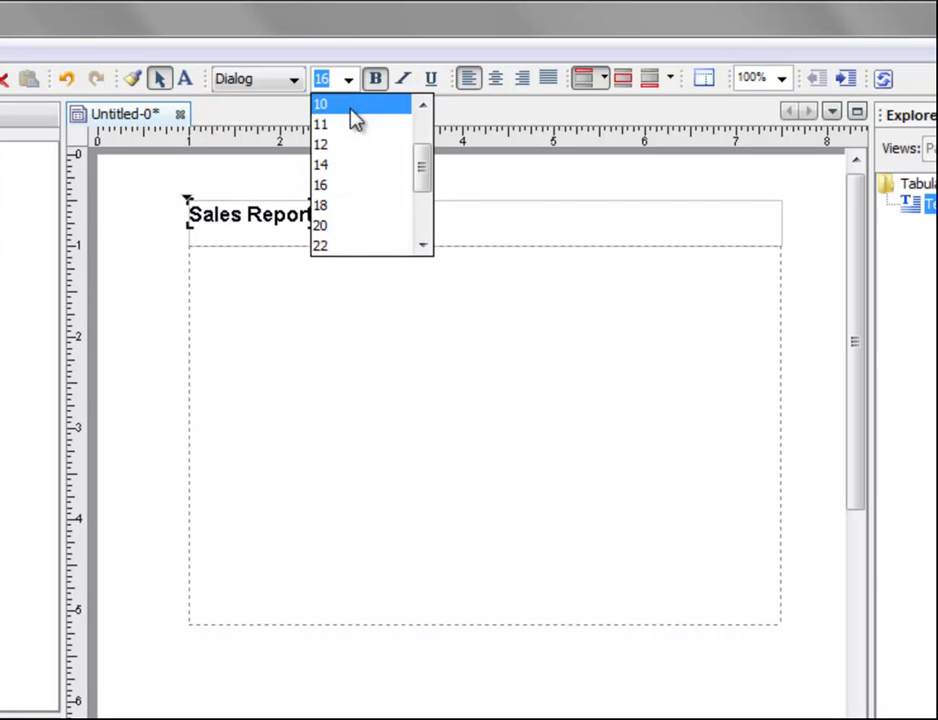
pyautogui.click(345, 207)
pyautogui.click(495, 85)
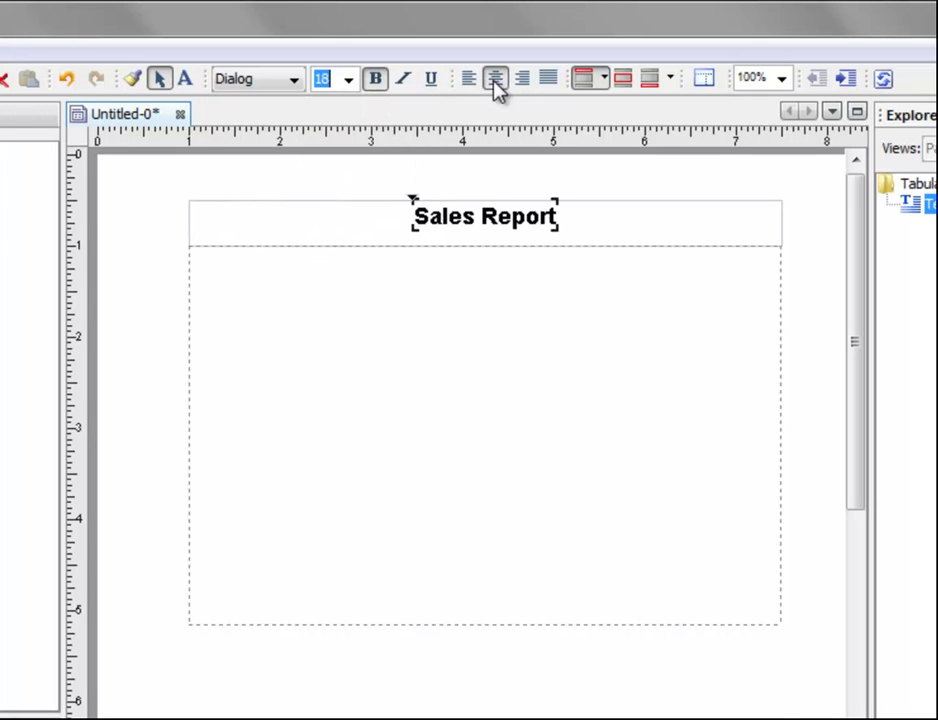
pyautogui.click(498, 415)
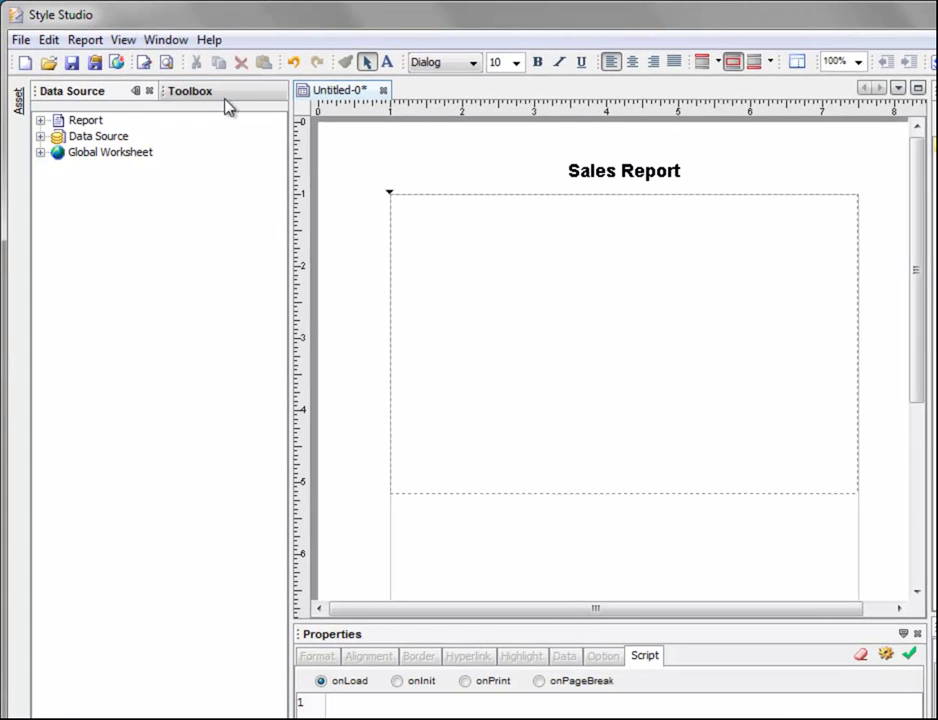
# Insert a table and bind it to Order Model from the Orders data source
pyautogui.click(224, 96)
pyautogui.click(80, 138)
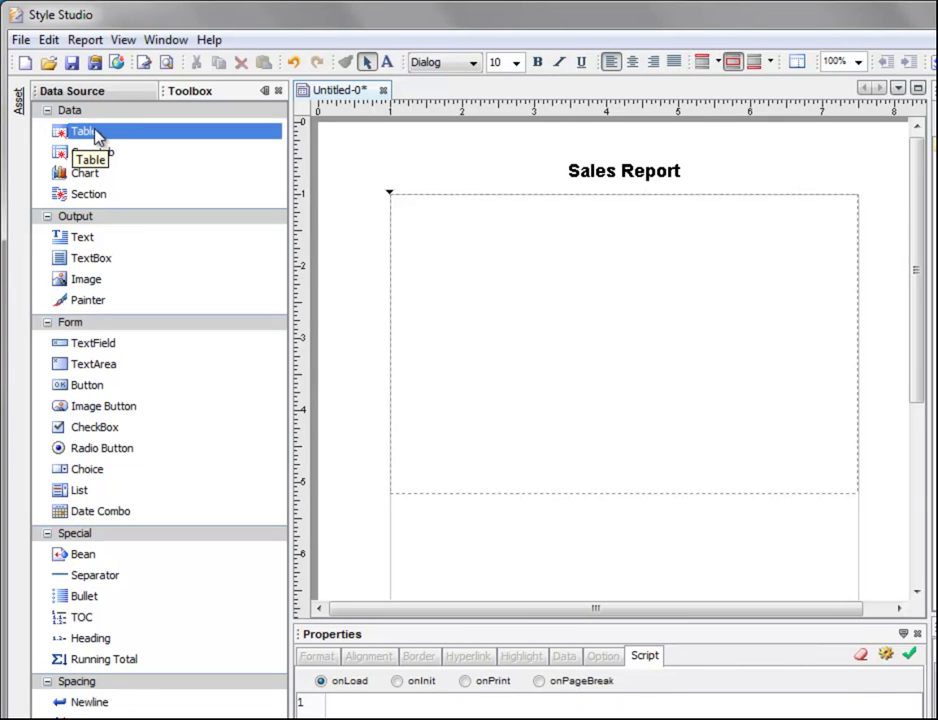
pyautogui.doubleClick(96, 134)
pyautogui.click(256, 284)
pyautogui.click(274, 347)
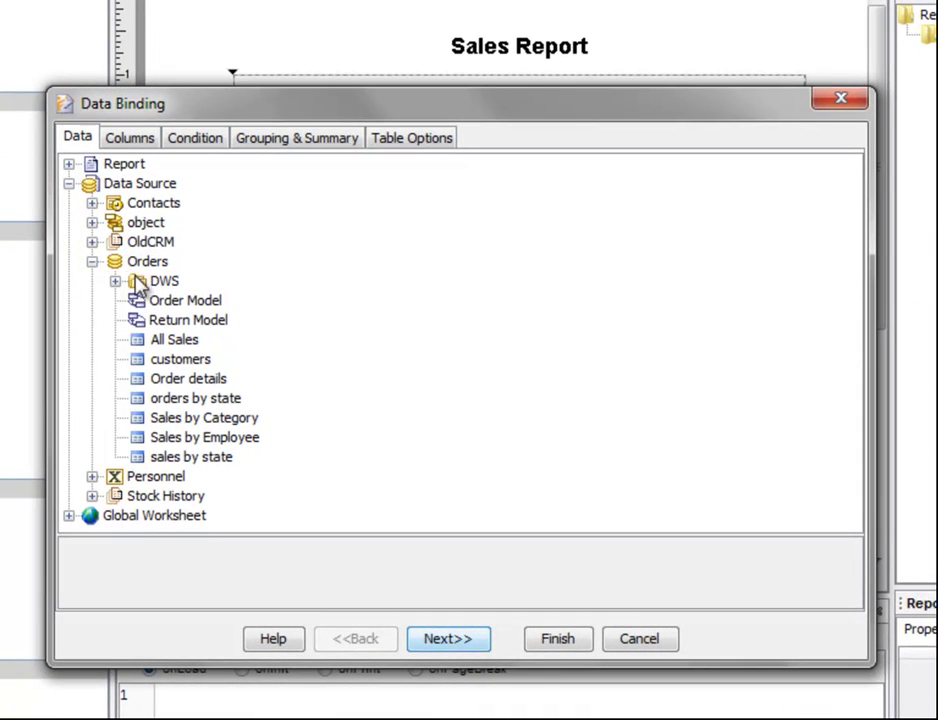
pyautogui.click(190, 303)
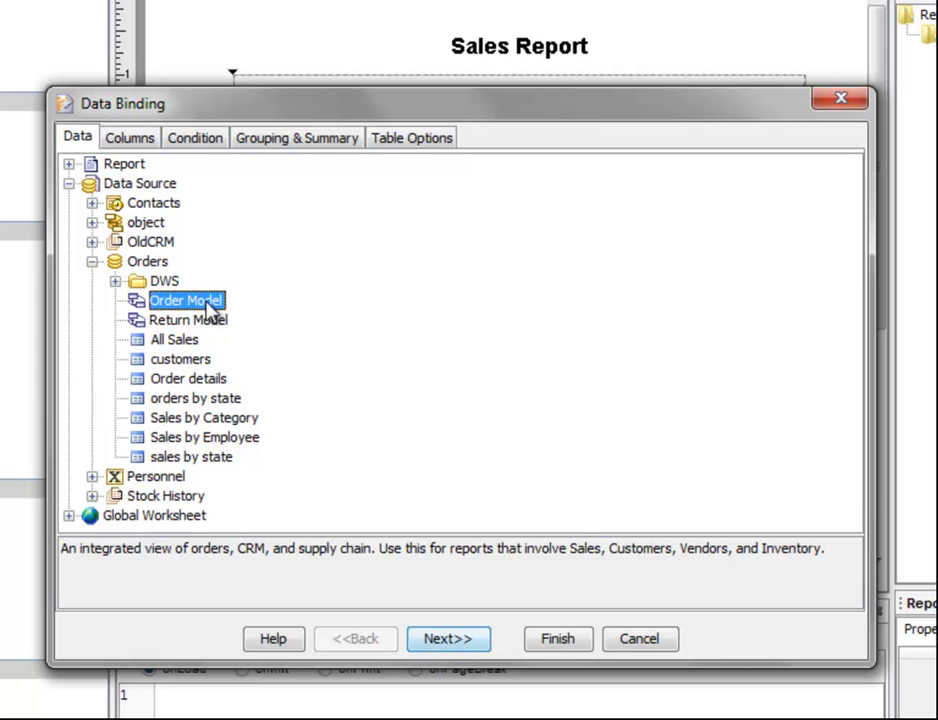
pyautogui.click(150, 141)
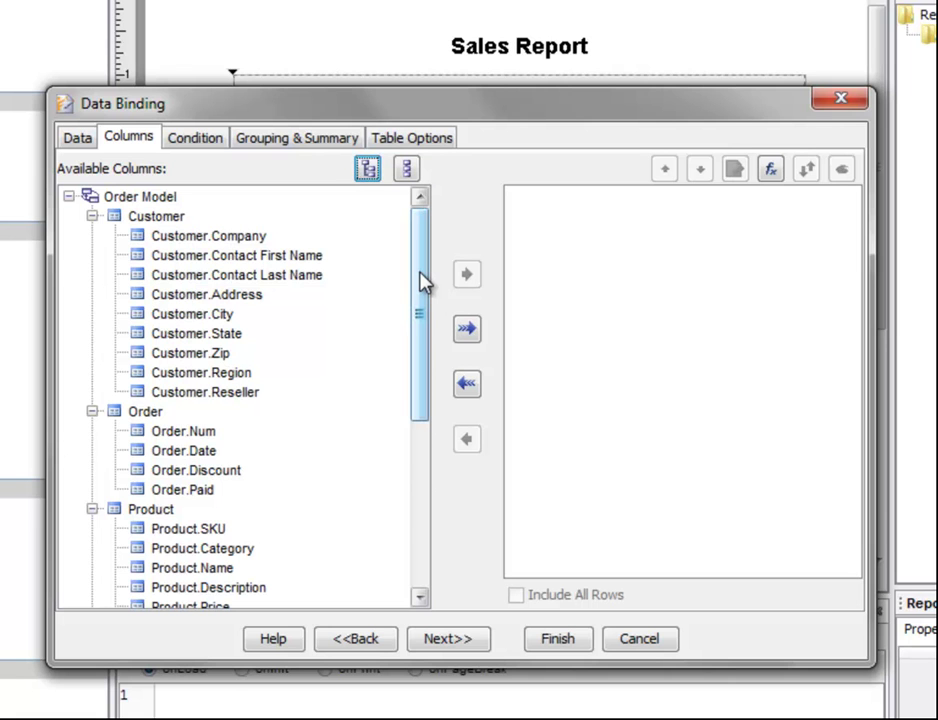
# Add Salesperson.Last Name, Order.Num, Order.Date, Customer.Company, Product.Name and Product.Price as table columns
pyautogui.moveTo(420, 284); pyautogui.dragTo(425, 471)
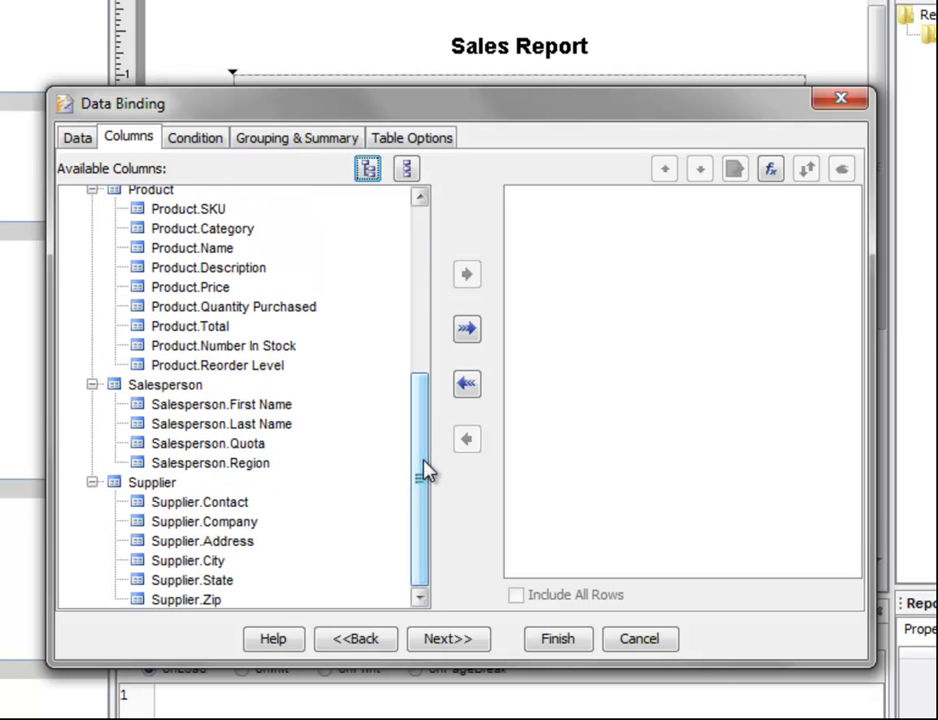
pyautogui.doubleClick(222, 424)
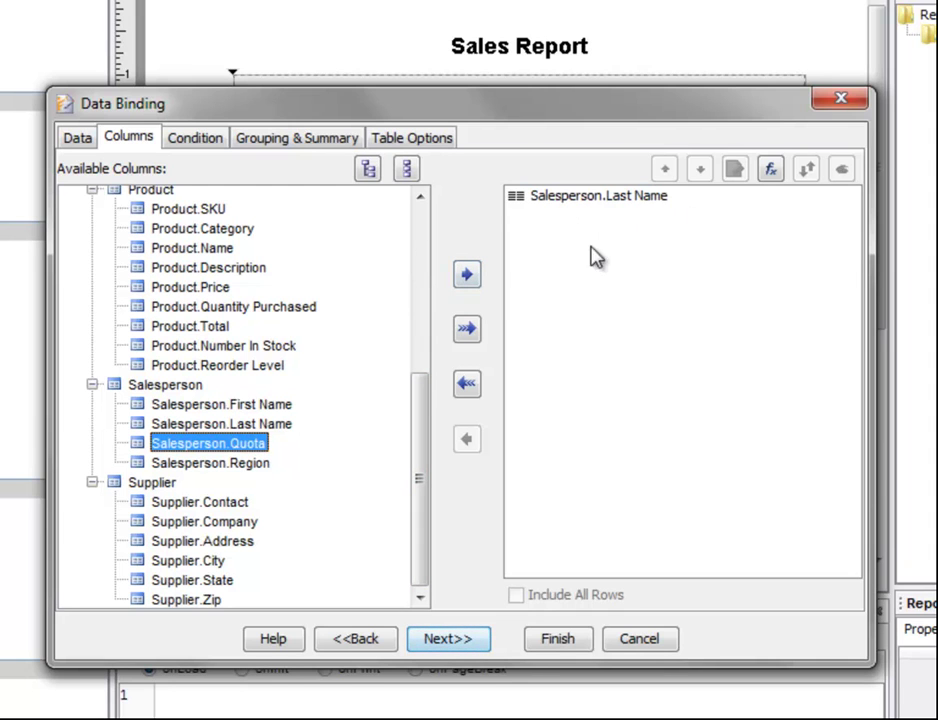
pyautogui.click(421, 270)
pyautogui.click(199, 432)
pyautogui.doubleClick(201, 436)
pyautogui.doubleClick(176, 452)
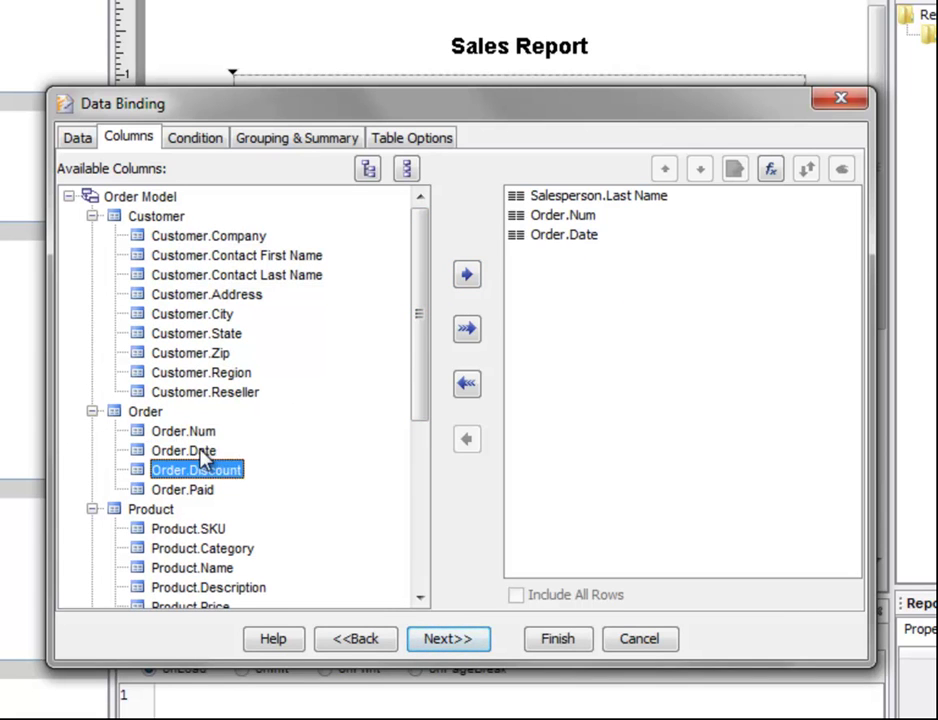
pyautogui.doubleClick(240, 238)
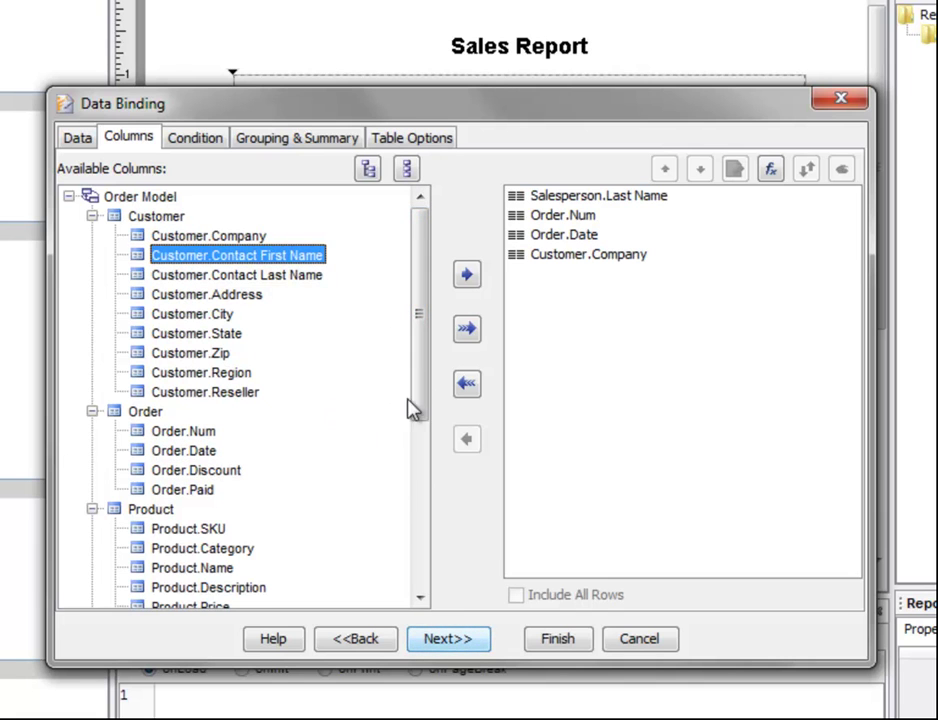
pyautogui.scroll(-2, 418, 350)
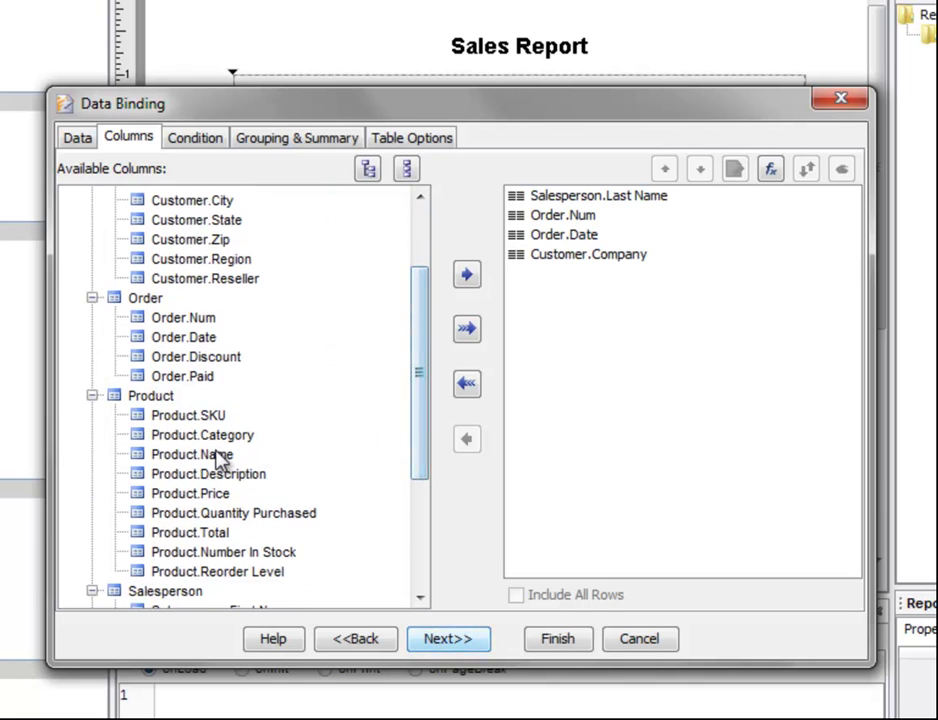
pyautogui.doubleClick(216, 456)
pyautogui.doubleClick(216, 494)
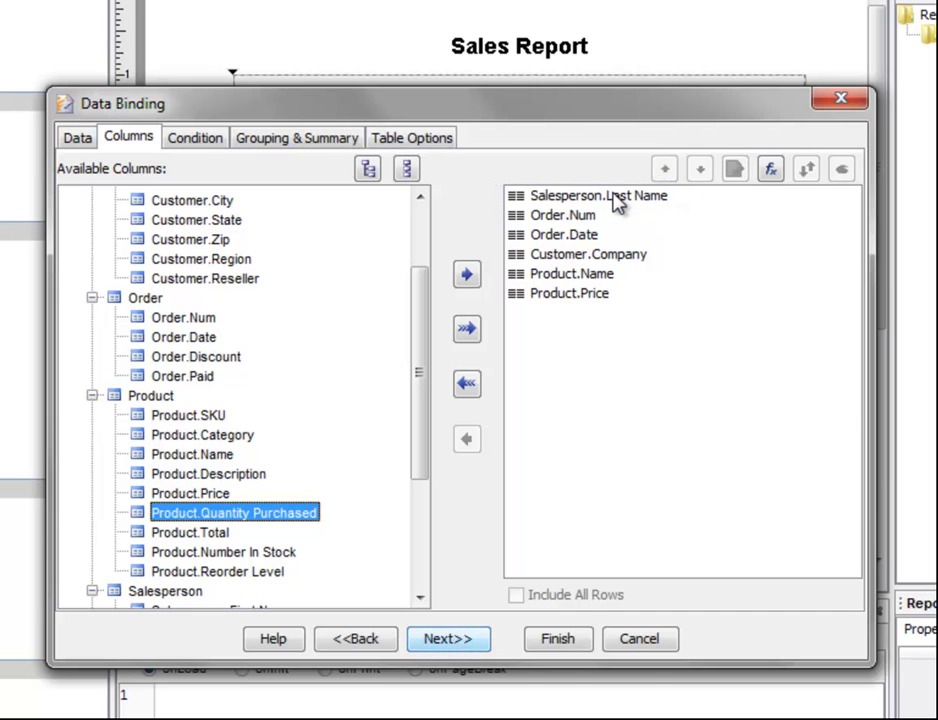
pyautogui.click(617, 199)
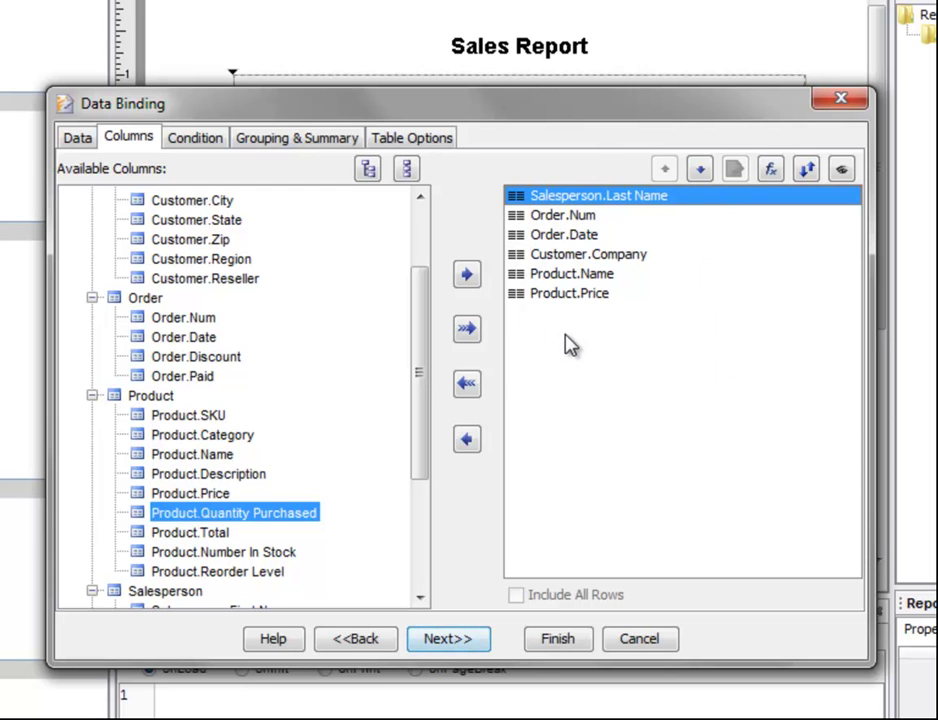
# Place the bound table in the report and preview it with real data
pyautogui.click(558, 642)
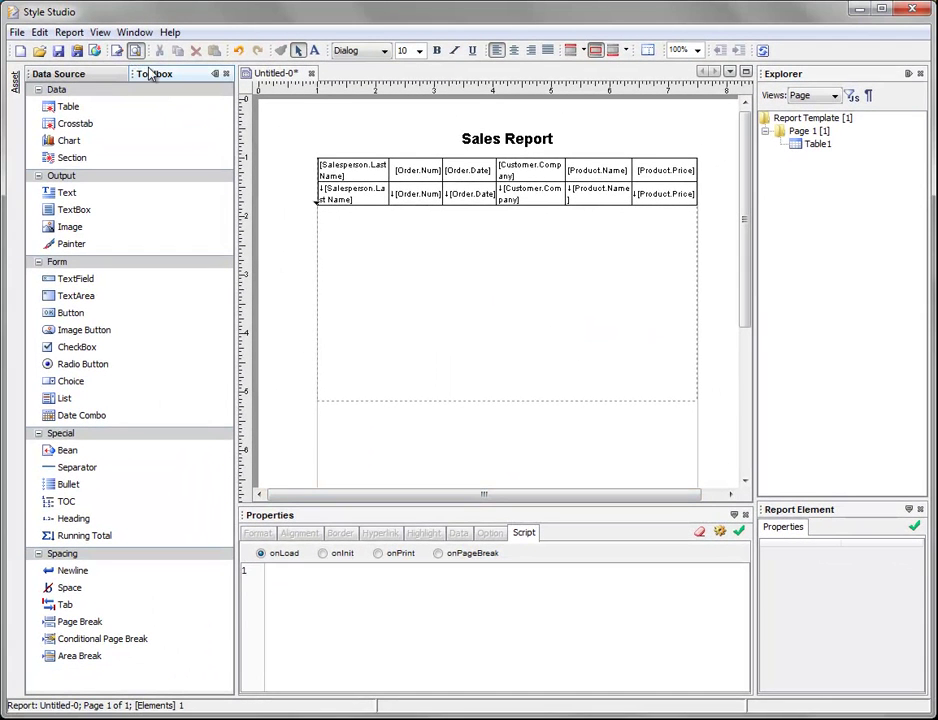
pyautogui.click(134, 51)
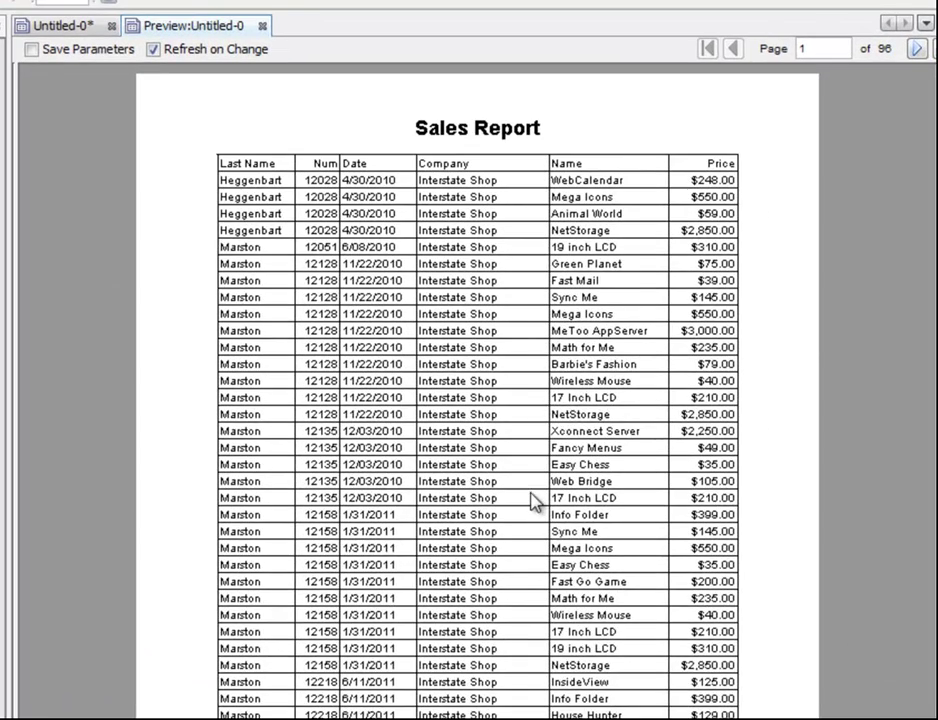
pyautogui.scroll(-3, 606, 427)
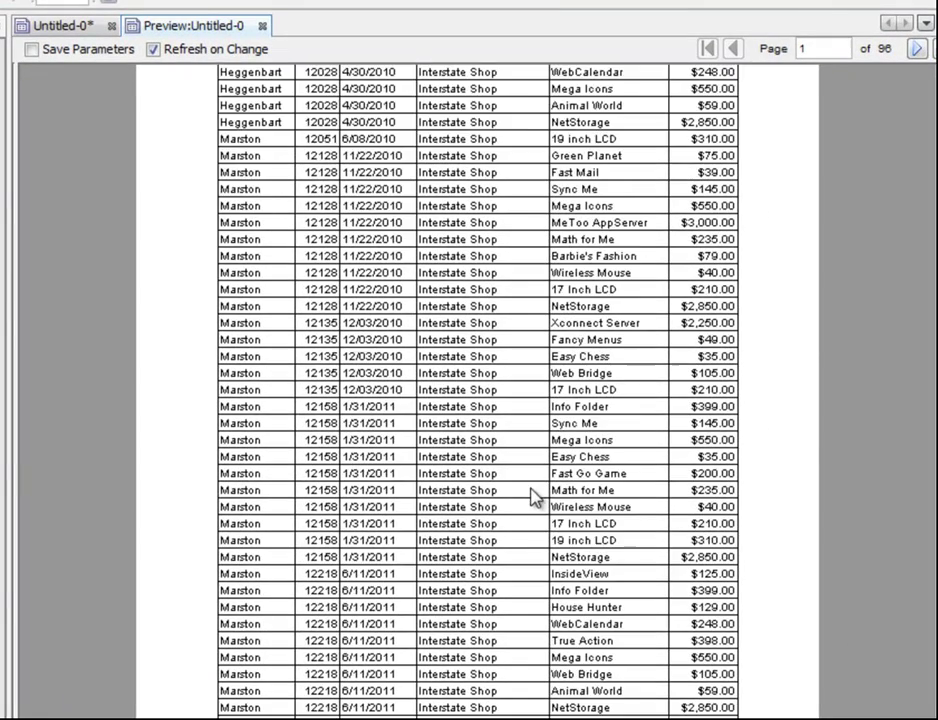
pyautogui.scroll(3, 536, 498)
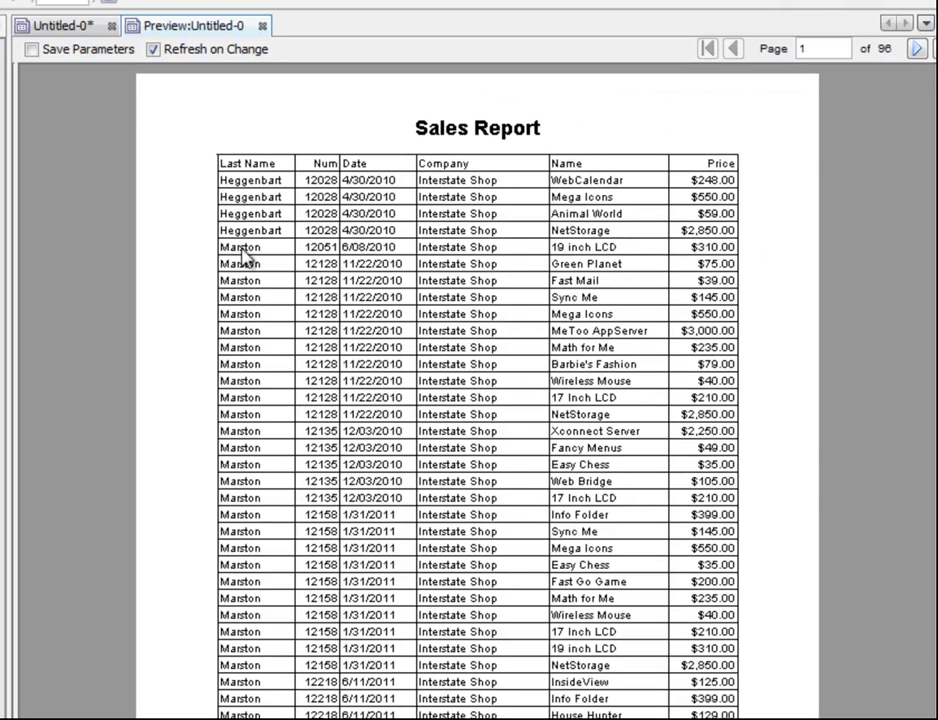
pyautogui.scroll(-3, 255, 232)
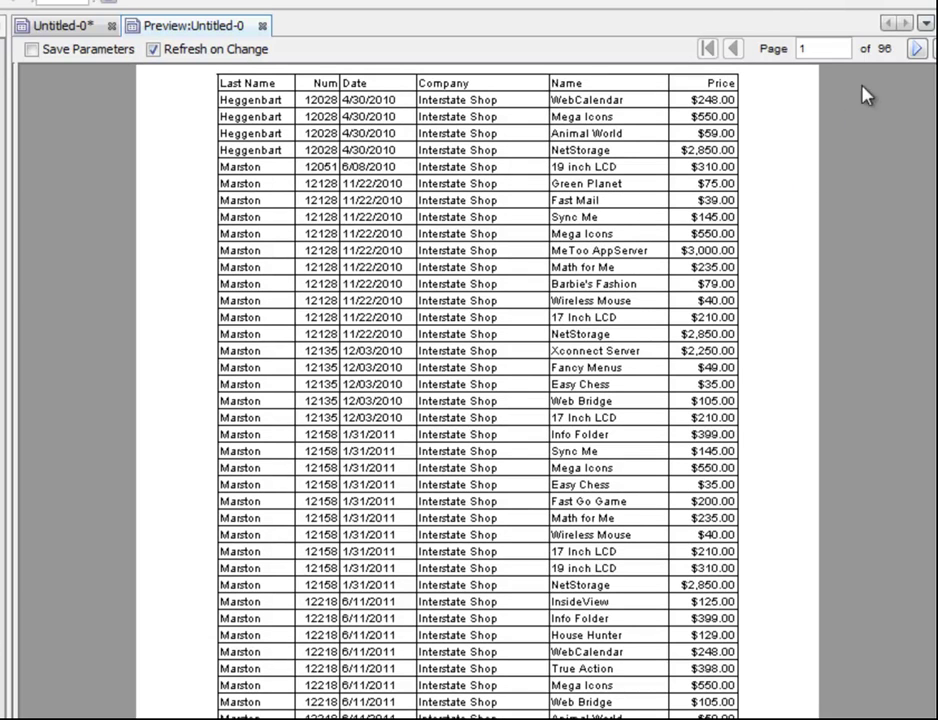
# Page forward through the 96-page preview, with all salespeople's orders mixed together
pyautogui.click(917, 49)
pyautogui.click(917, 49)
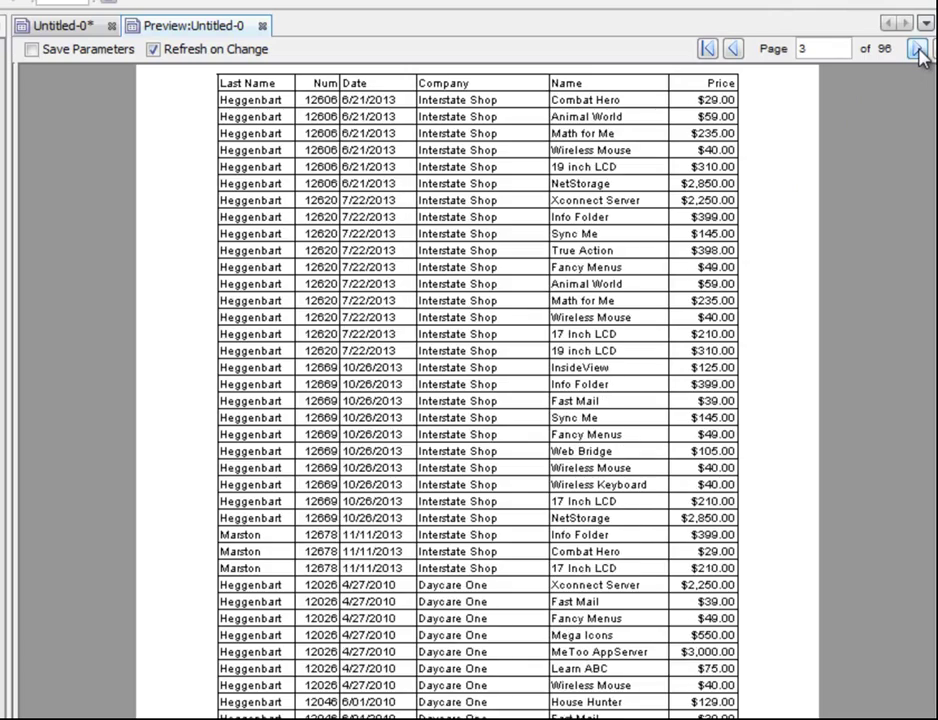
pyautogui.click(917, 49)
pyautogui.click(917, 49)
pyautogui.click(917, 49)
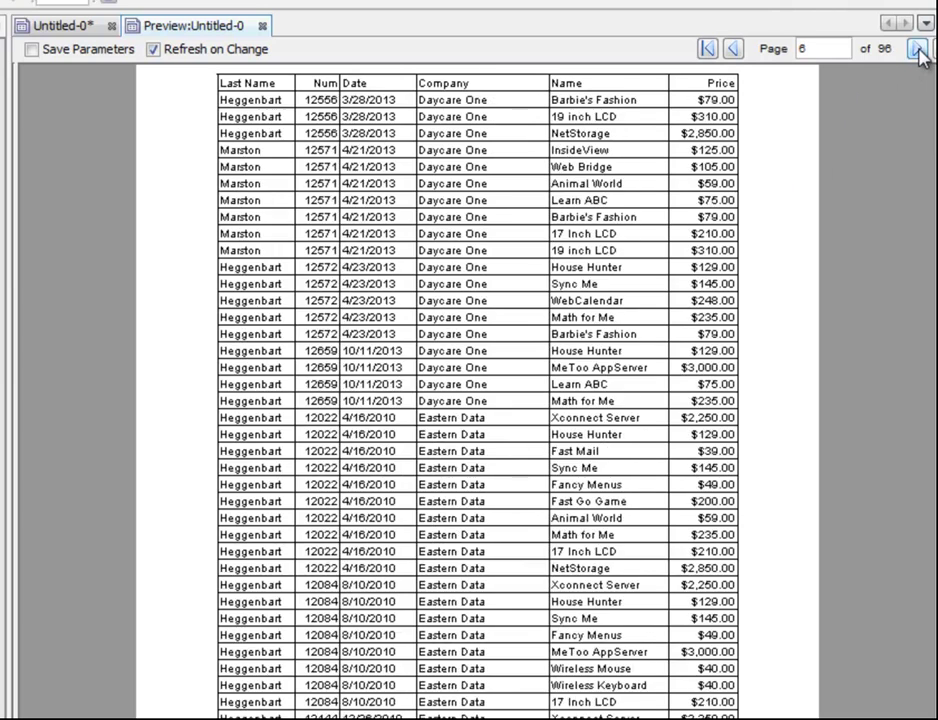
pyautogui.click(917, 49)
pyautogui.click(917, 49)
pyautogui.click(917, 49)
pyautogui.click(917, 49)
pyautogui.click(917, 49)
pyautogui.click(917, 49)
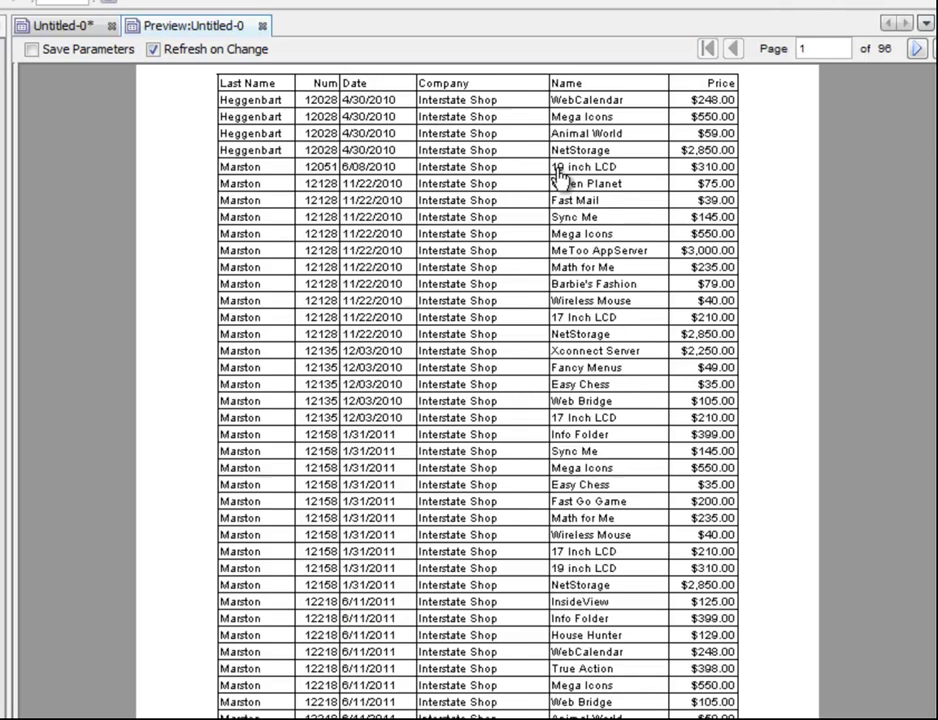
# Back in the design, delete the table's Salesperson.Last Name column, leaving five columns
pyautogui.click(78, 27)
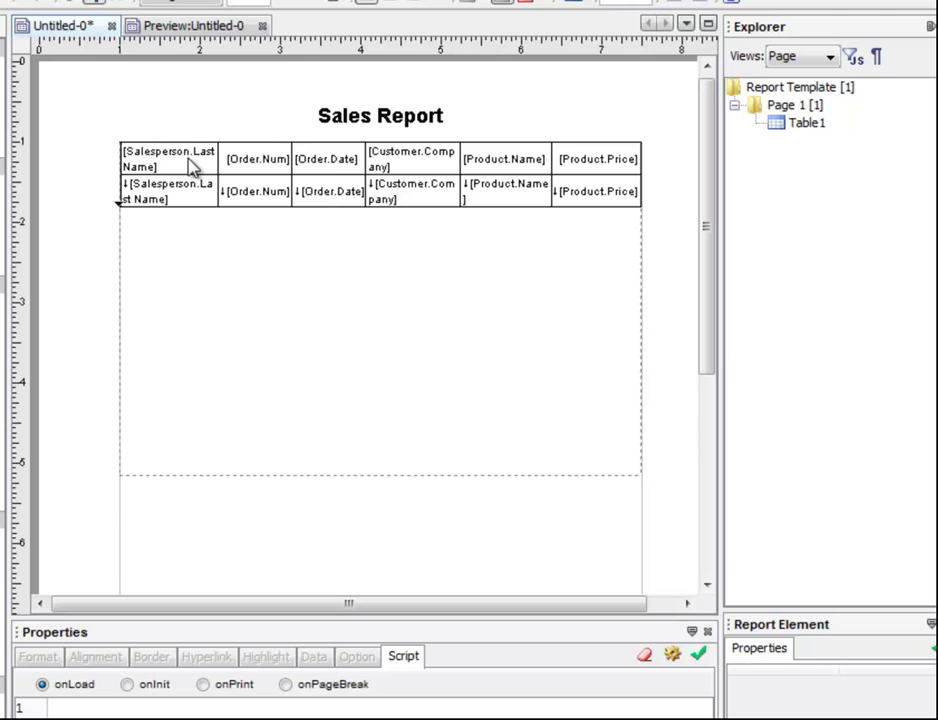
pyautogui.click(178, 141)
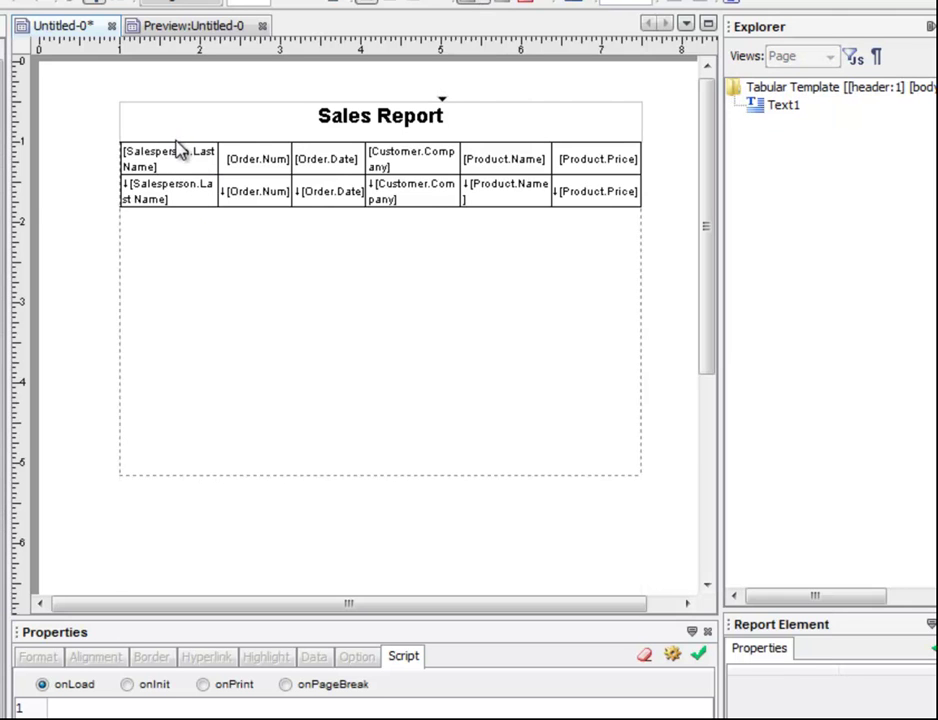
pyautogui.click(182, 155)
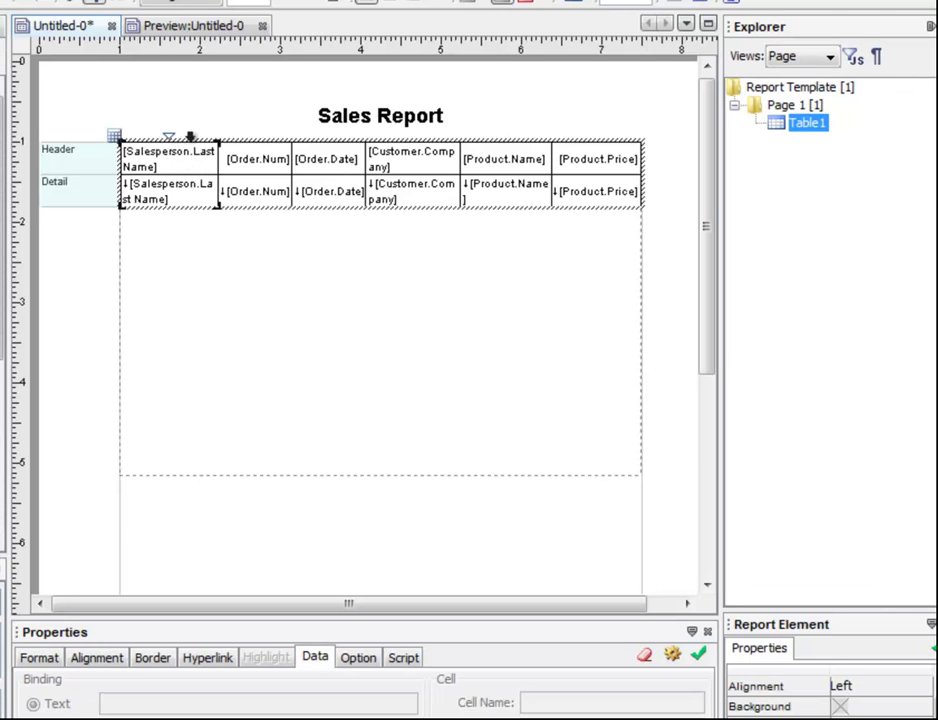
pyautogui.press('Delete')
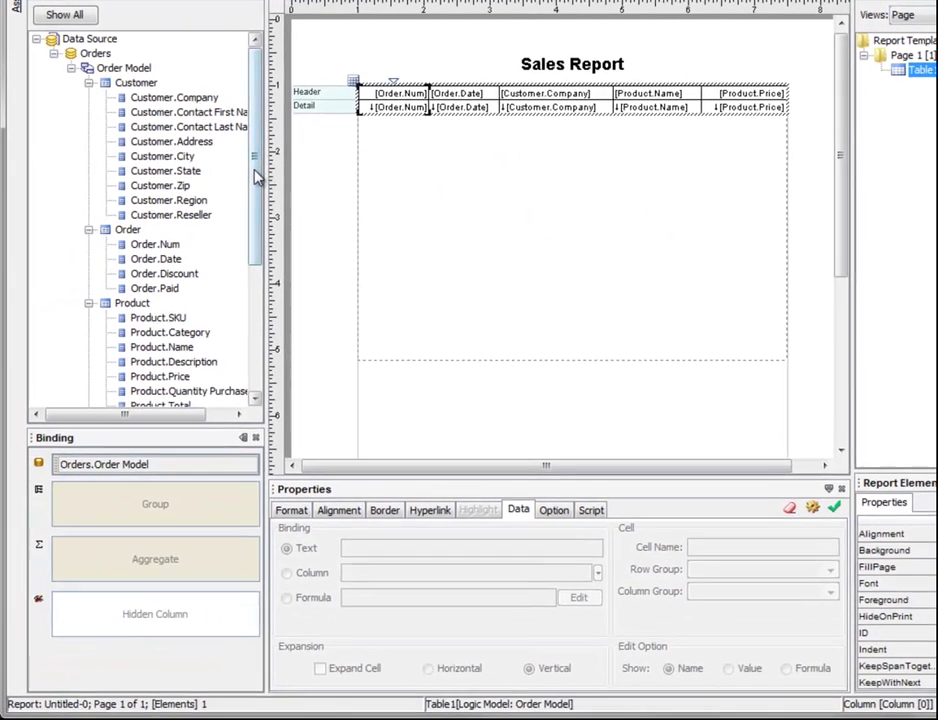
pyautogui.moveTo(255, 174); pyautogui.dragTo(259, 317)
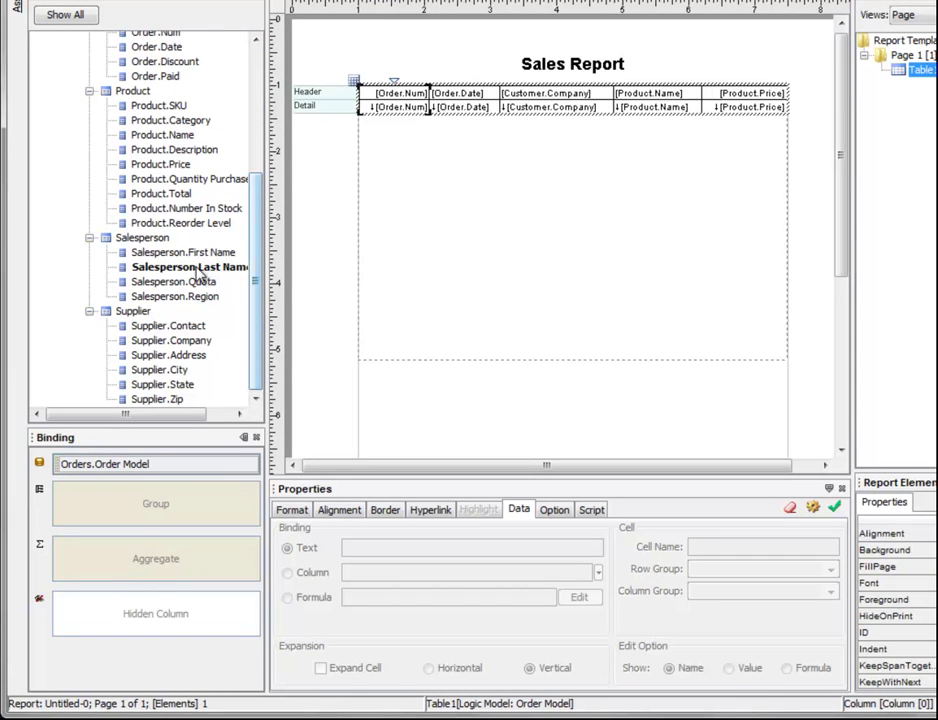
# Bind Salesperson.Last Name as a hidden table column, then undo the change
pyautogui.moveTo(240, 272); pyautogui.dragTo(130, 610)
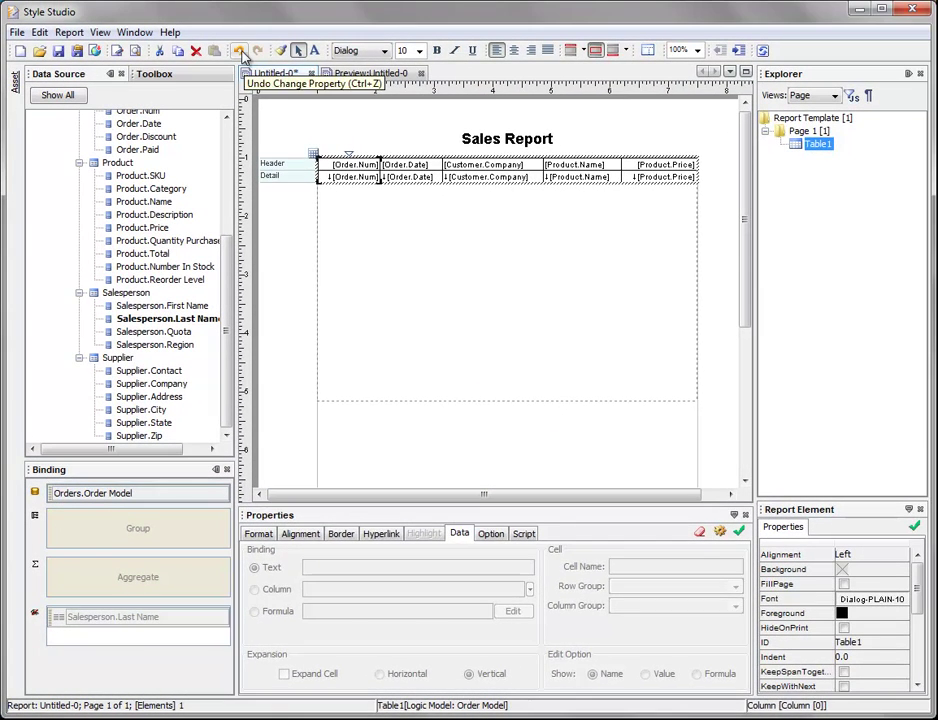
pyautogui.click(240, 51)
# Undo again to restore Salesperson.Last Name as the table's first column
pyautogui.click(241, 53)
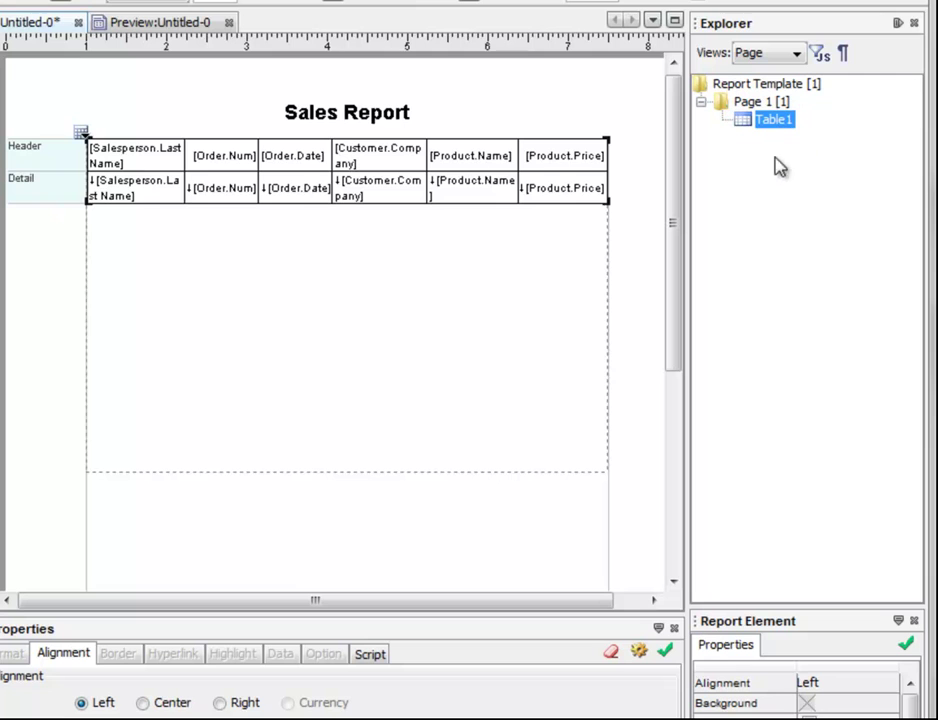
# Change the table's ID in Table Properties from Table1 to burstingTable
pyautogui.rightClick(300, 163)
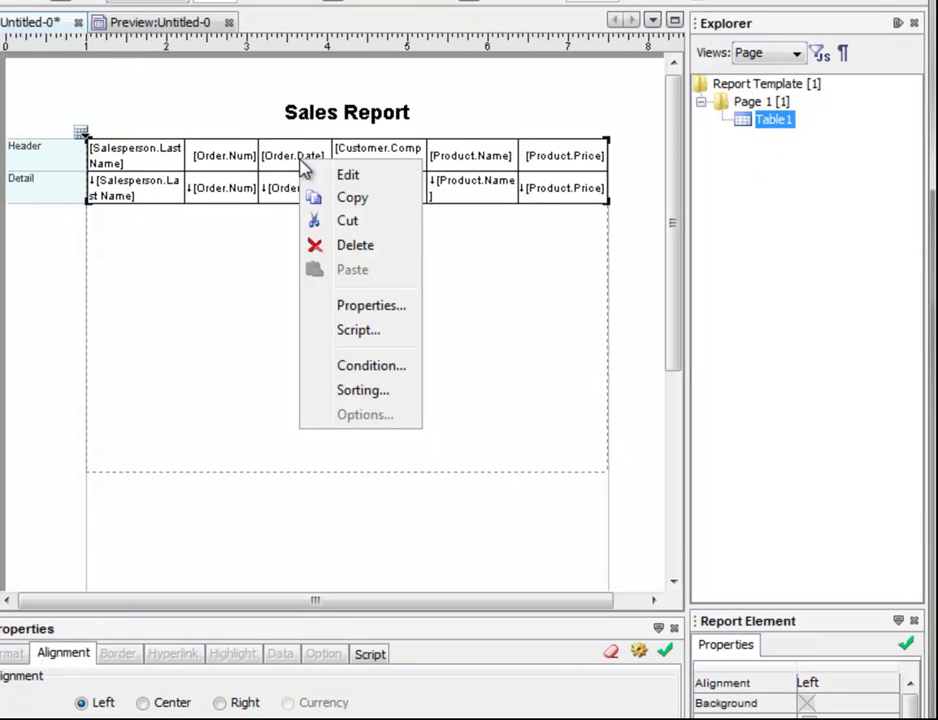
pyautogui.click(384, 310)
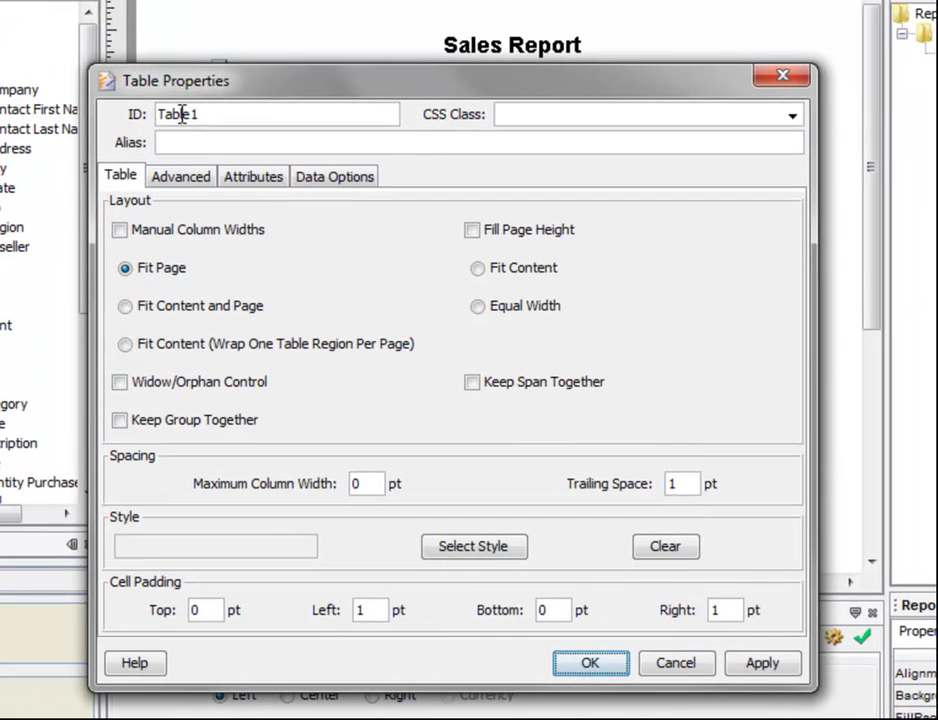
pyautogui.doubleClick(44, 176)
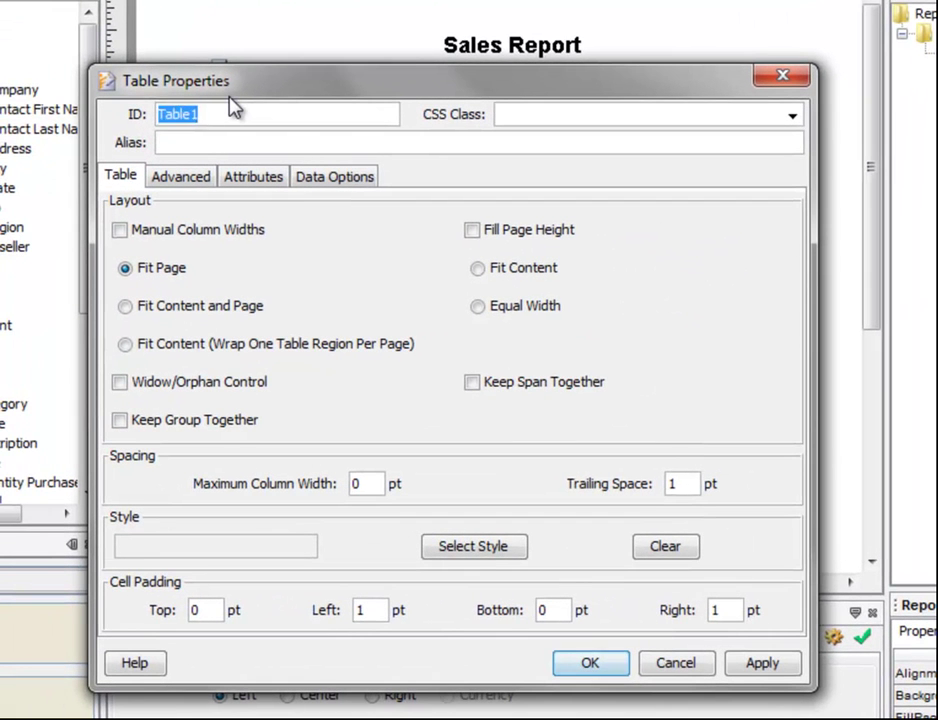
pyautogui.write('burstingTable')
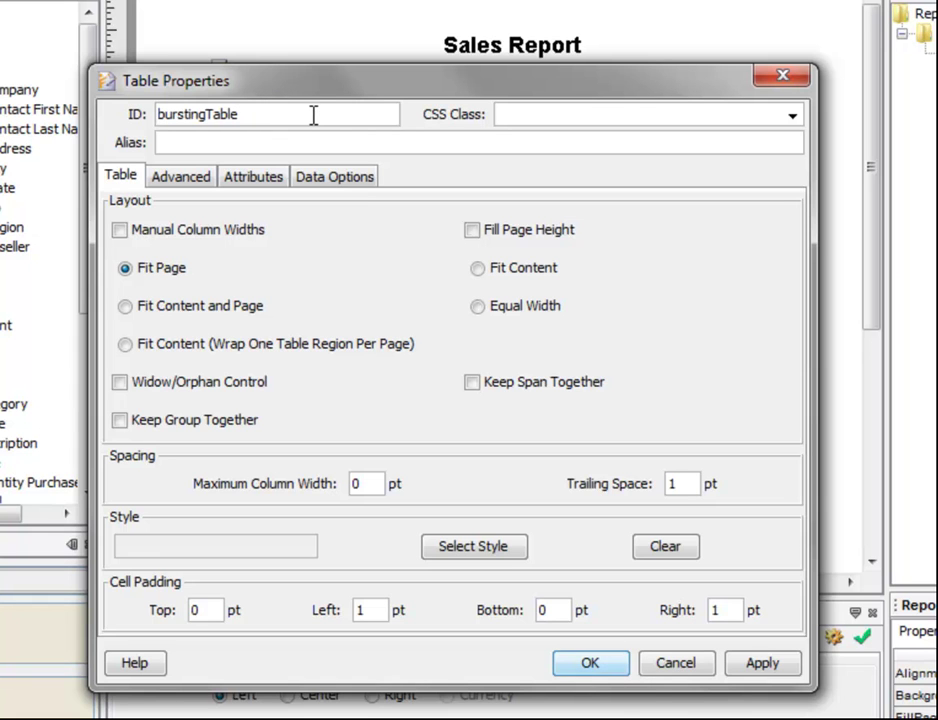
pyautogui.click(595, 667)
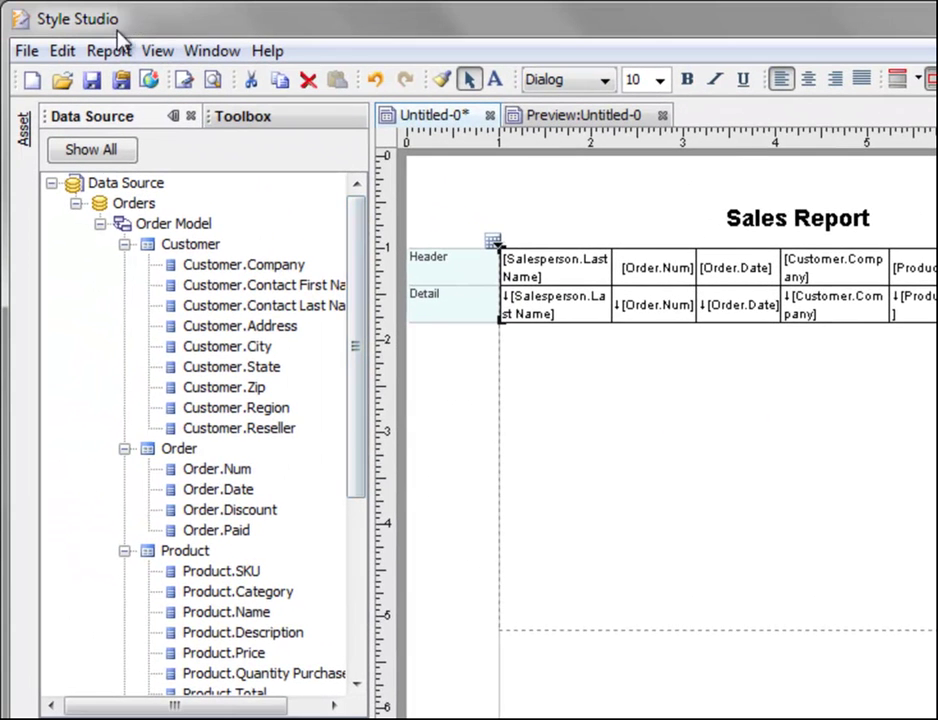
# Open the Report Bursting dialog from the Report menu
pyautogui.click(110, 51)
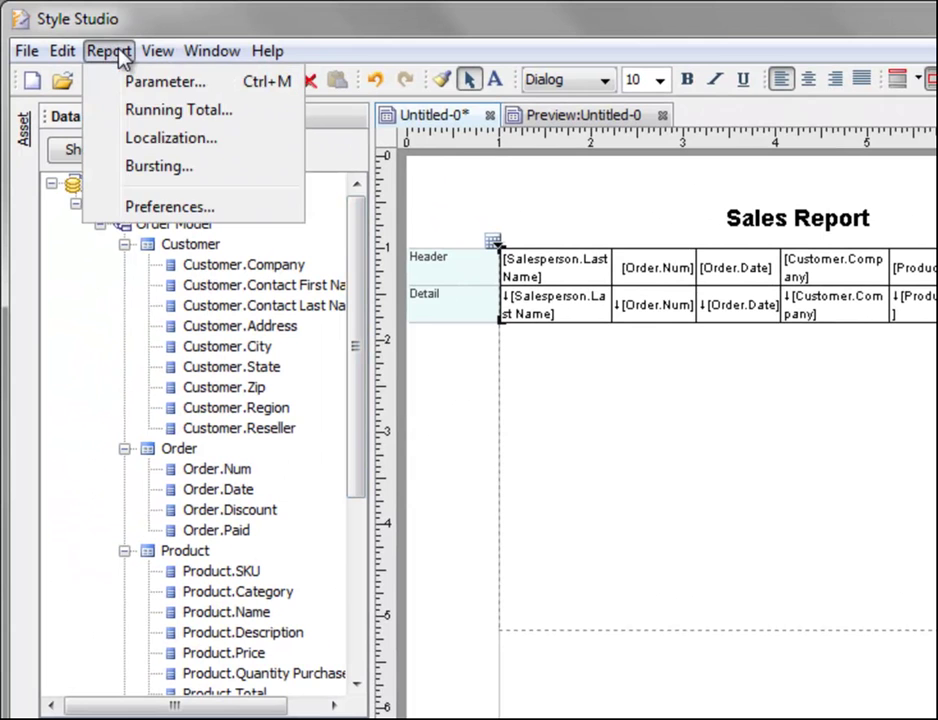
pyautogui.click(219, 170)
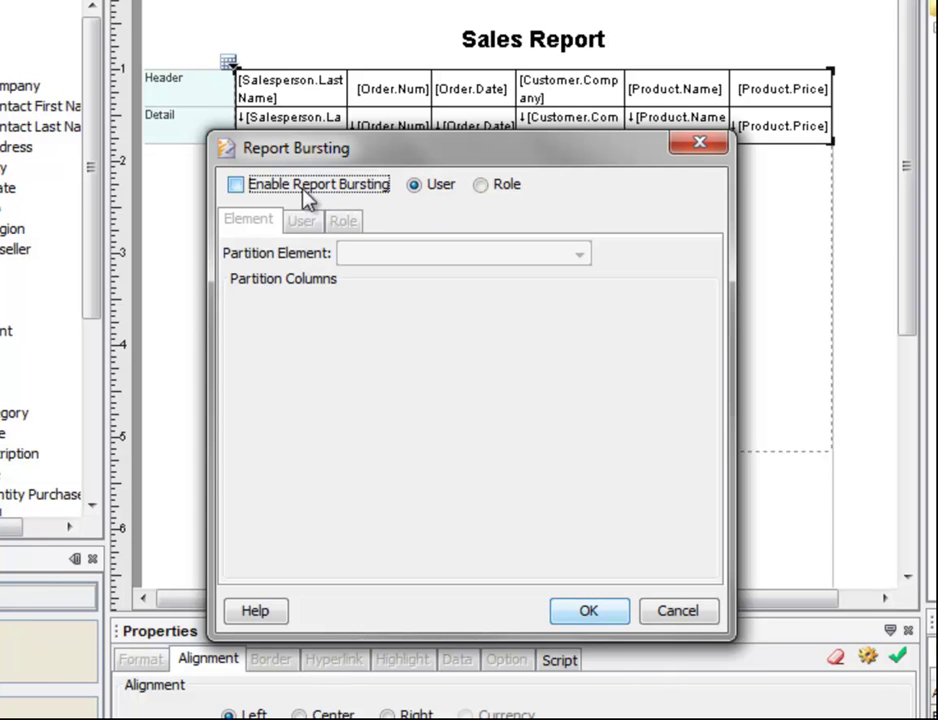
# Turn on report bursting with burstingTable as partition element, partitioned on Salesperson.Last Name
pyautogui.click(252, 186)
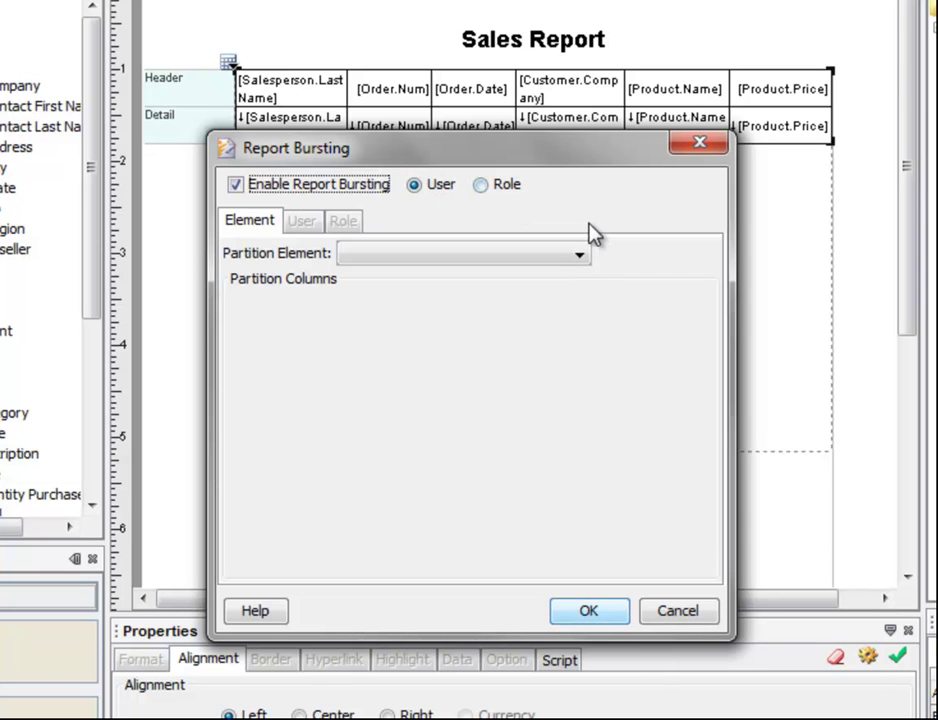
pyautogui.click(580, 258)
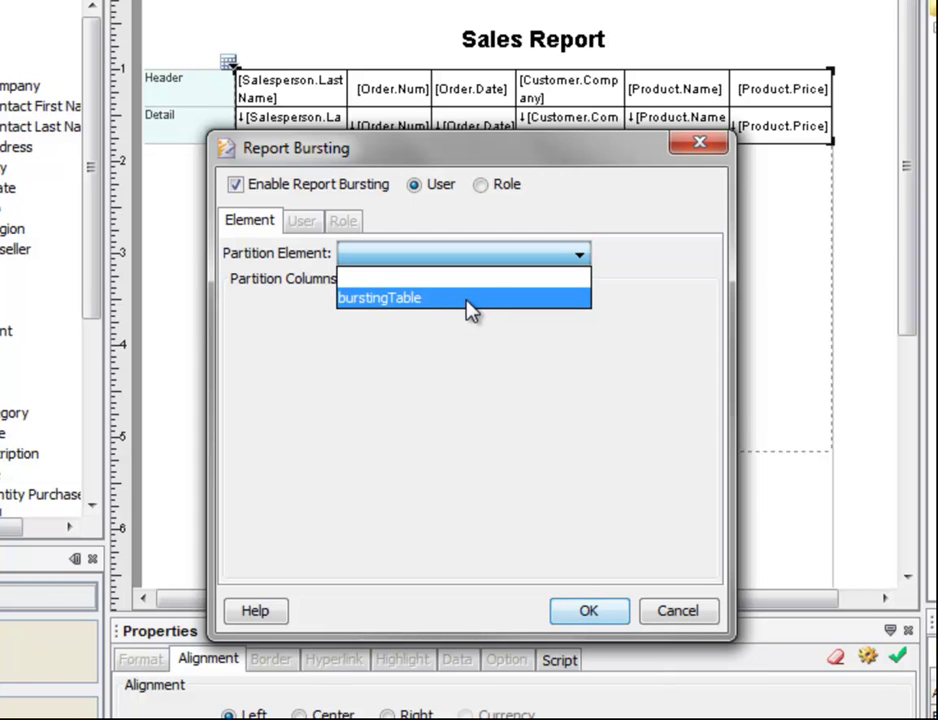
pyautogui.click(466, 310)
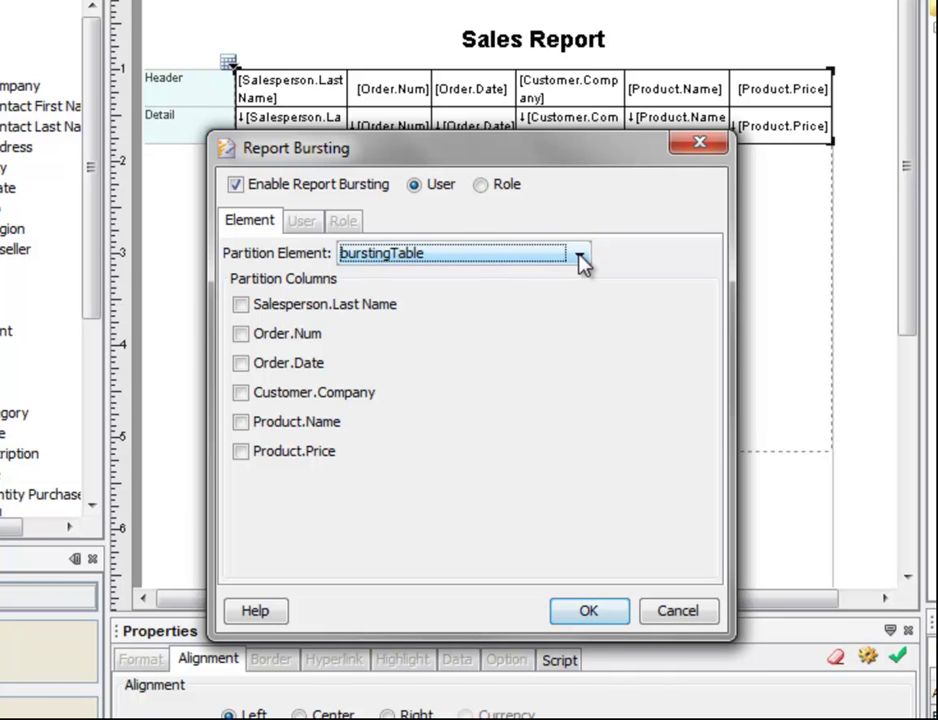
pyautogui.click(580, 256)
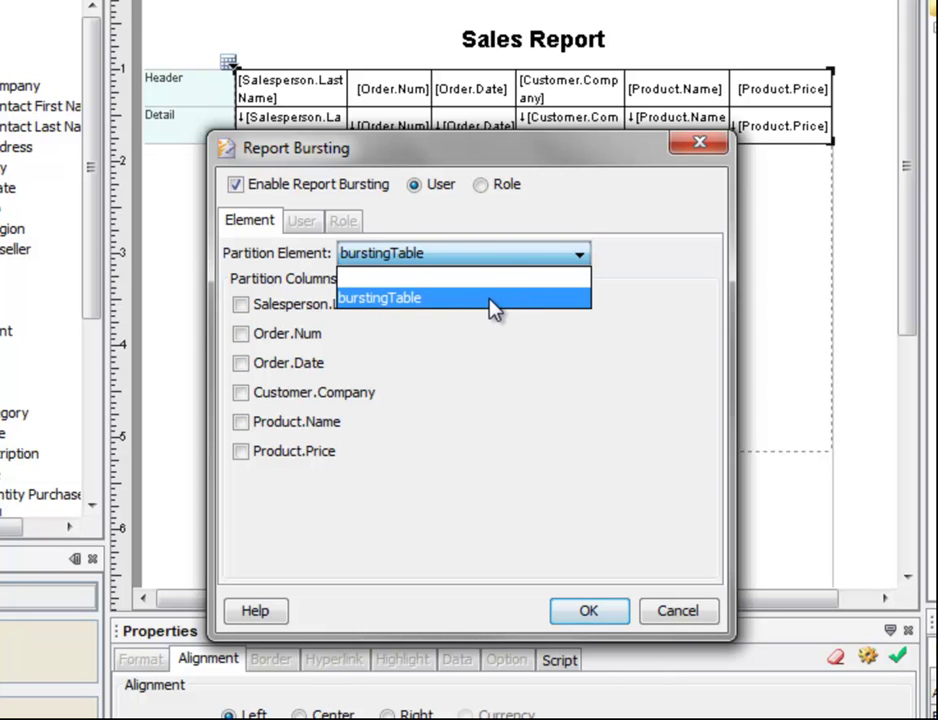
pyautogui.click(491, 300)
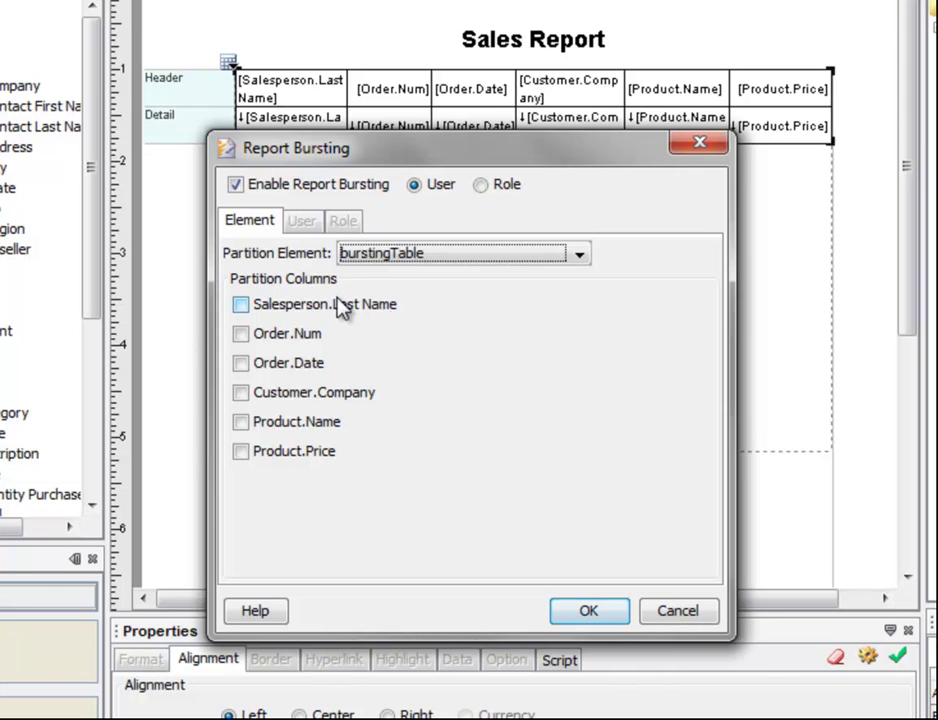
pyautogui.click(241, 306)
pyautogui.click(301, 220)
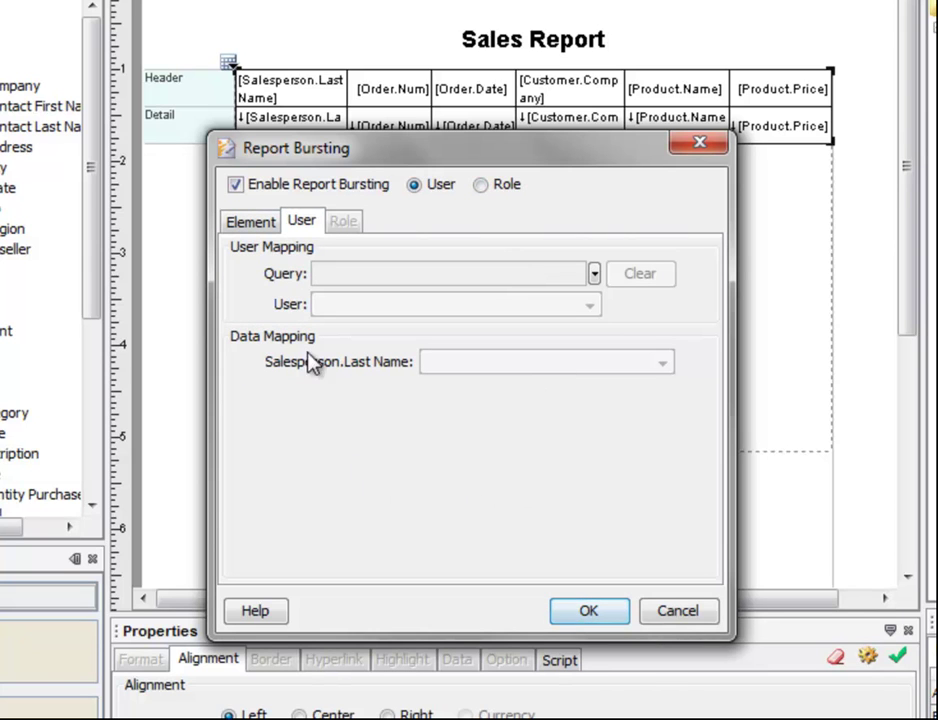
pyautogui.click(305, 219)
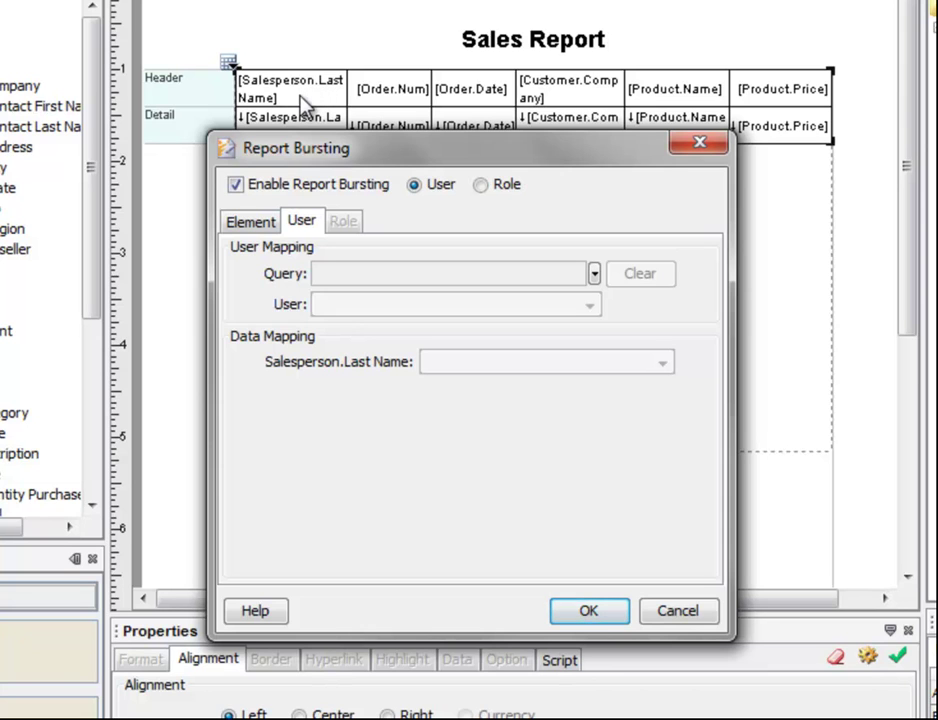
# Pick the Sales by Employee query from the Orders queries for the bursting user mapping
pyautogui.click(593, 275)
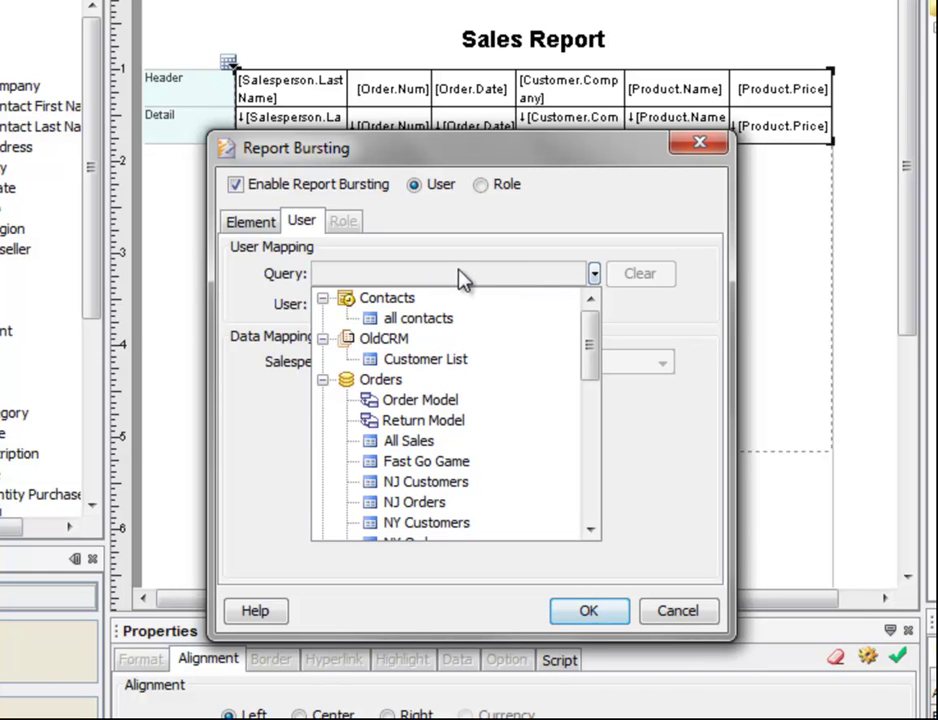
pyautogui.moveTo(593, 347); pyautogui.dragTo(601, 391)
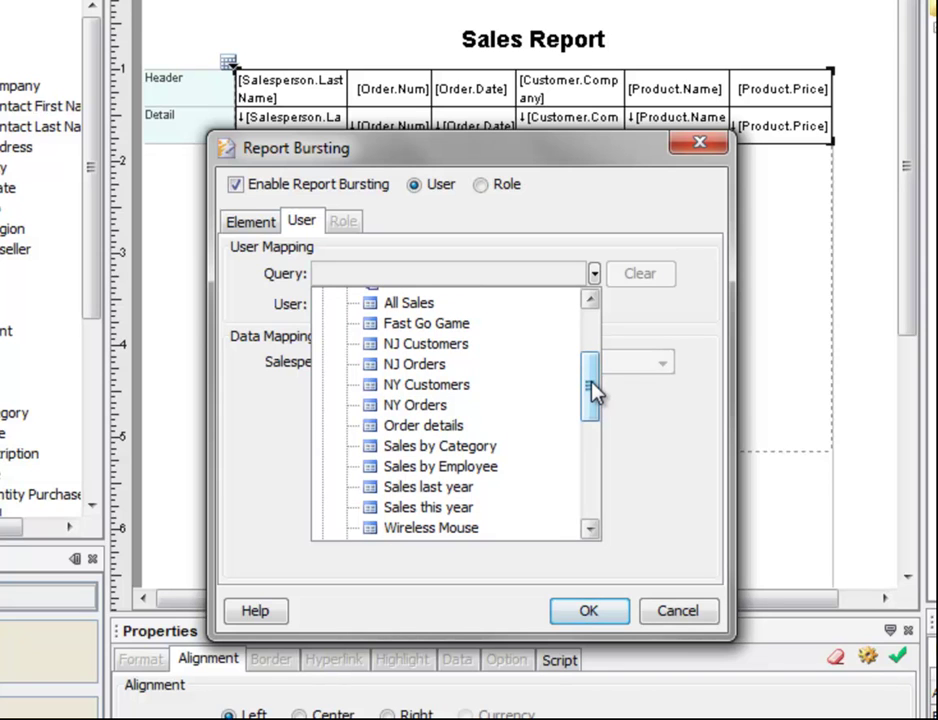
pyautogui.moveTo(593, 390); pyautogui.dragTo(593, 390)
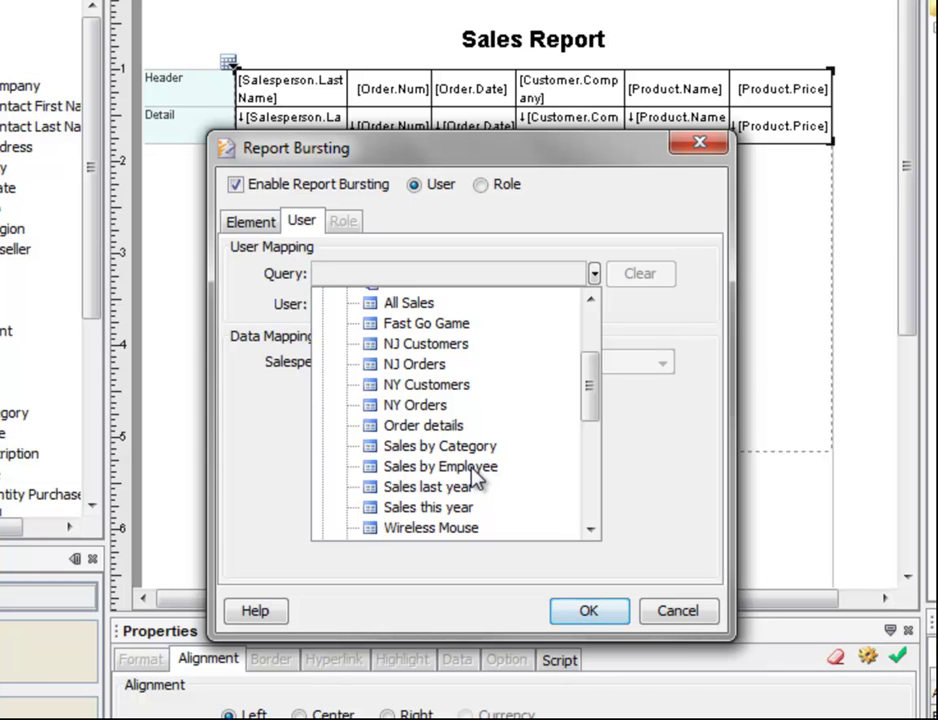
pyautogui.click(472, 468)
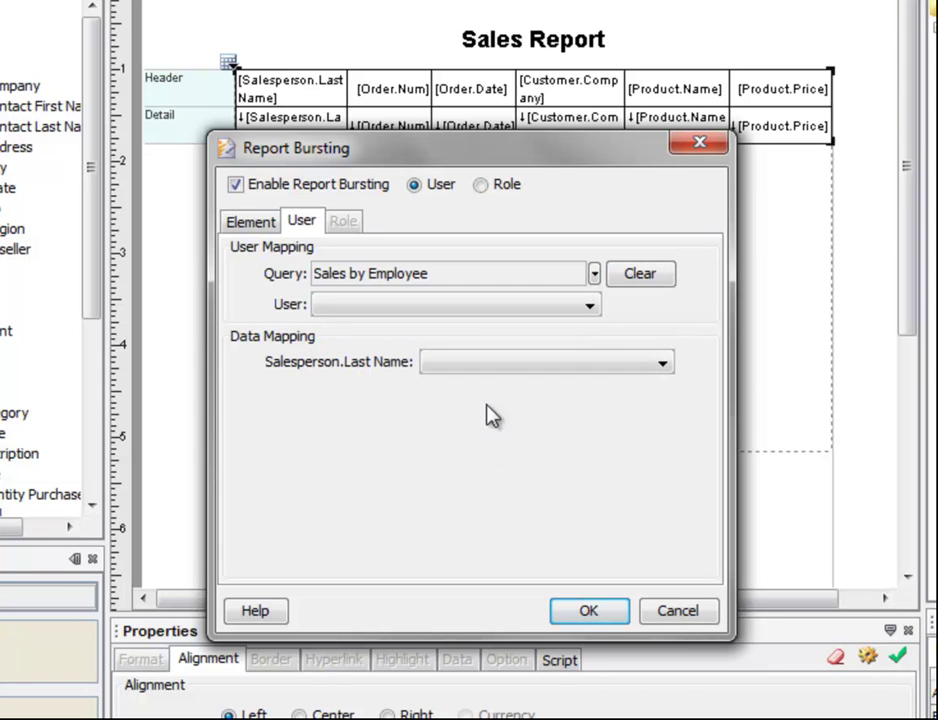
# Map User to the First Name column and Salesperson.Last Name to the Last Name column
pyautogui.click(589, 310)
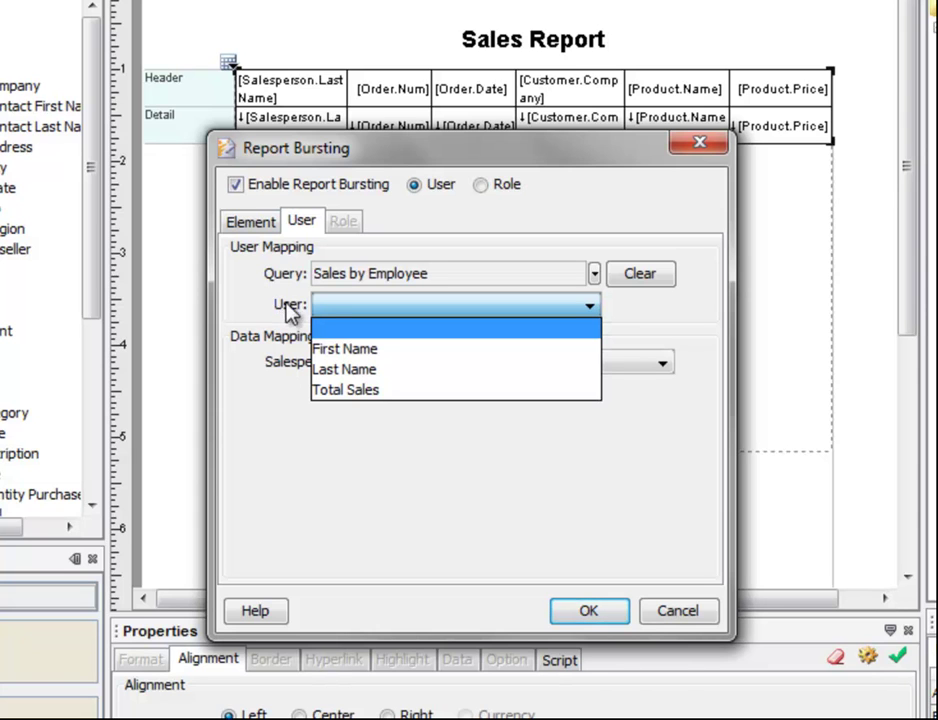
pyautogui.click(420, 350)
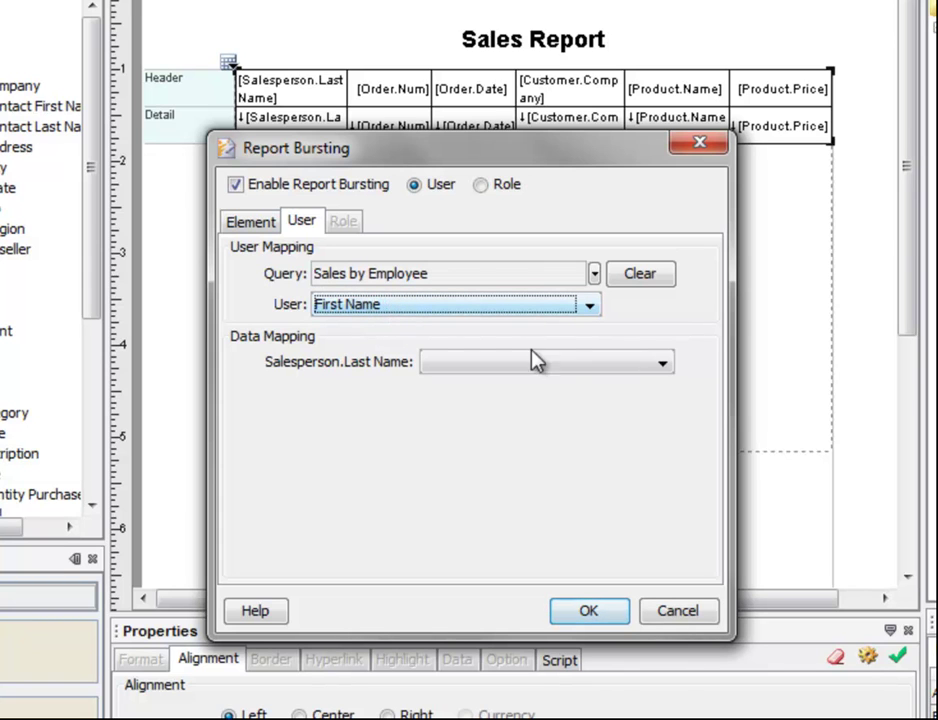
pyautogui.click(563, 370)
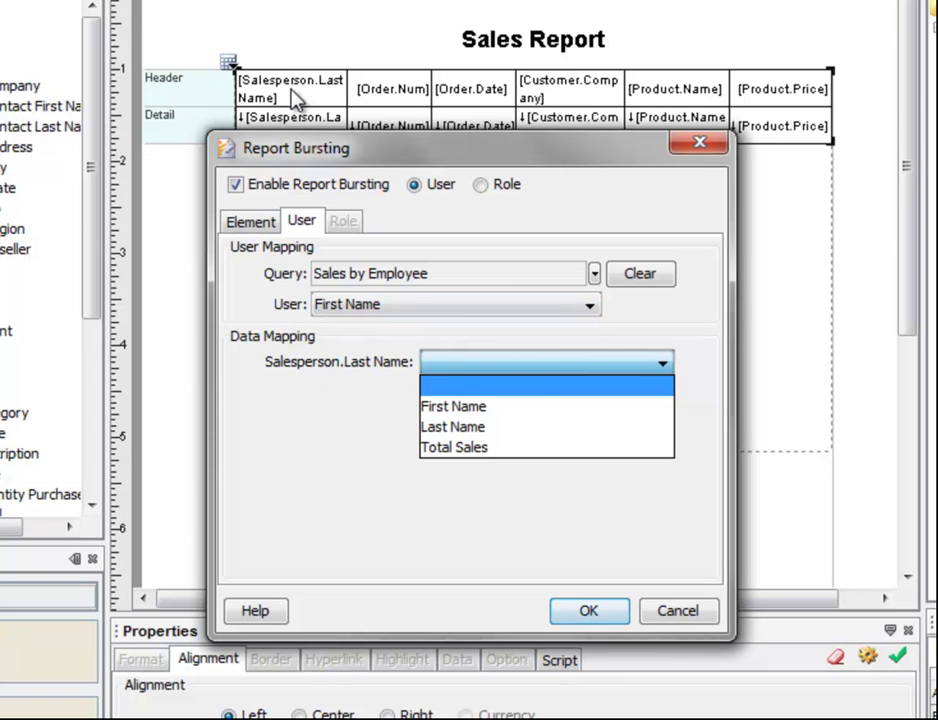
pyautogui.click(520, 427)
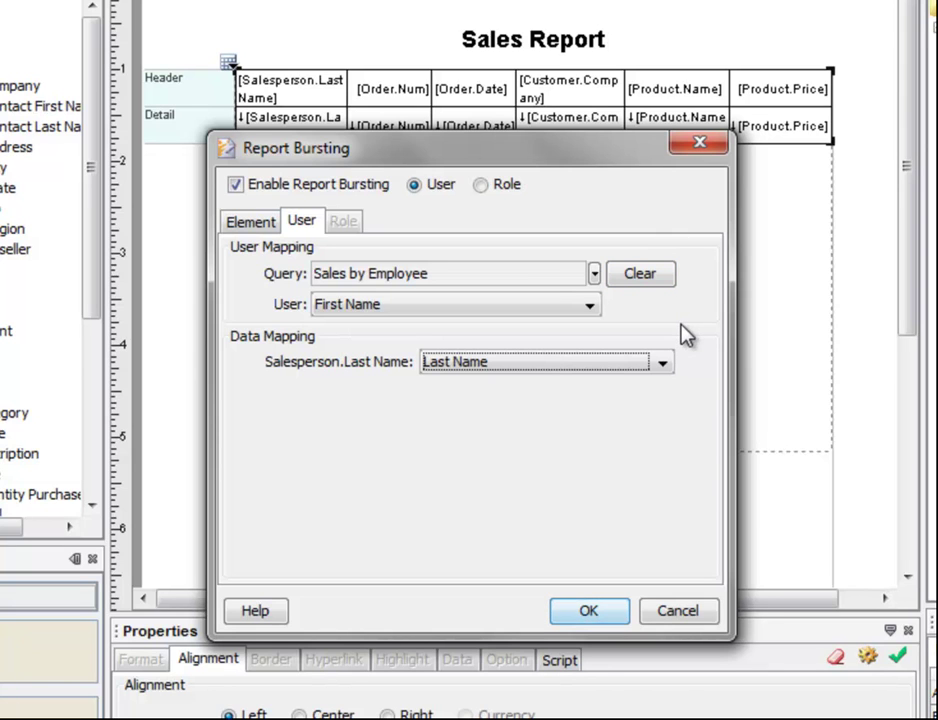
pyautogui.press('Tab')
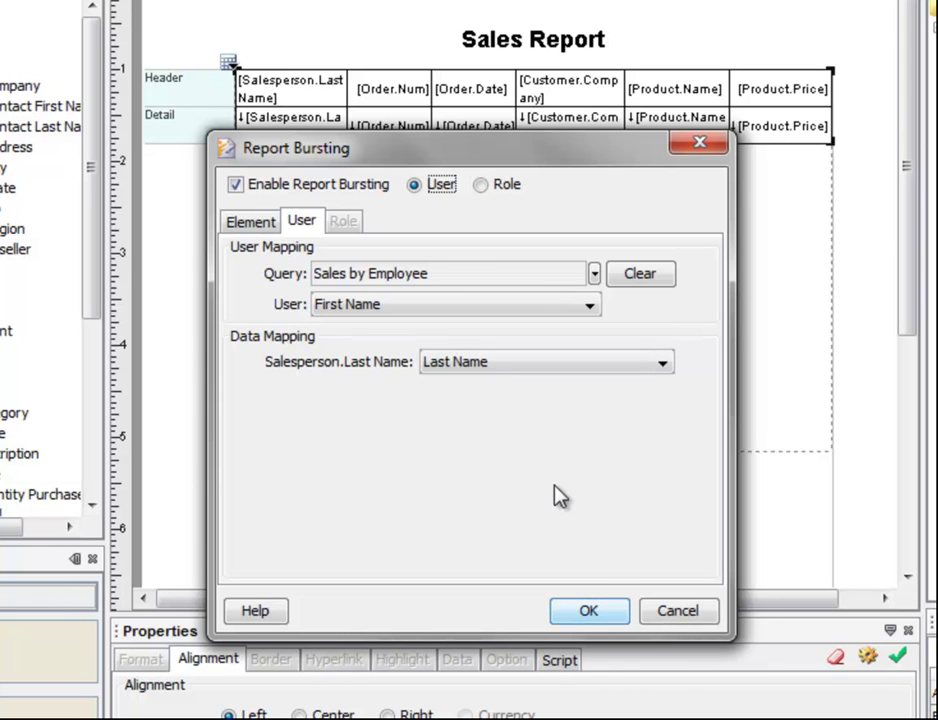
# Apply the bursting settings and save the report to the server repository as burstReport
pyautogui.click(590, 610)
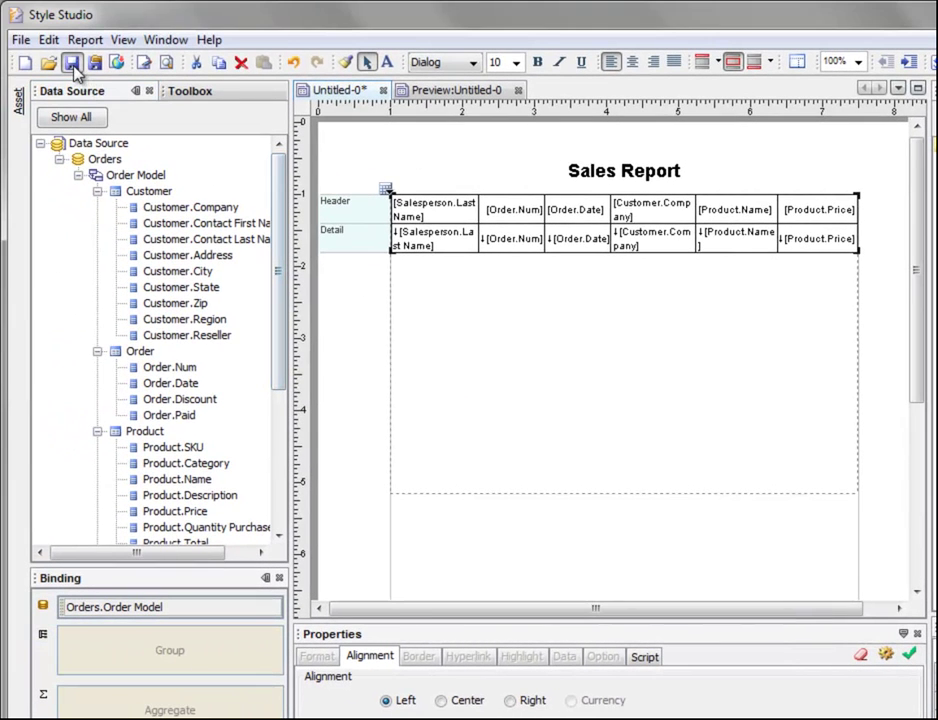
pyautogui.click(73, 63)
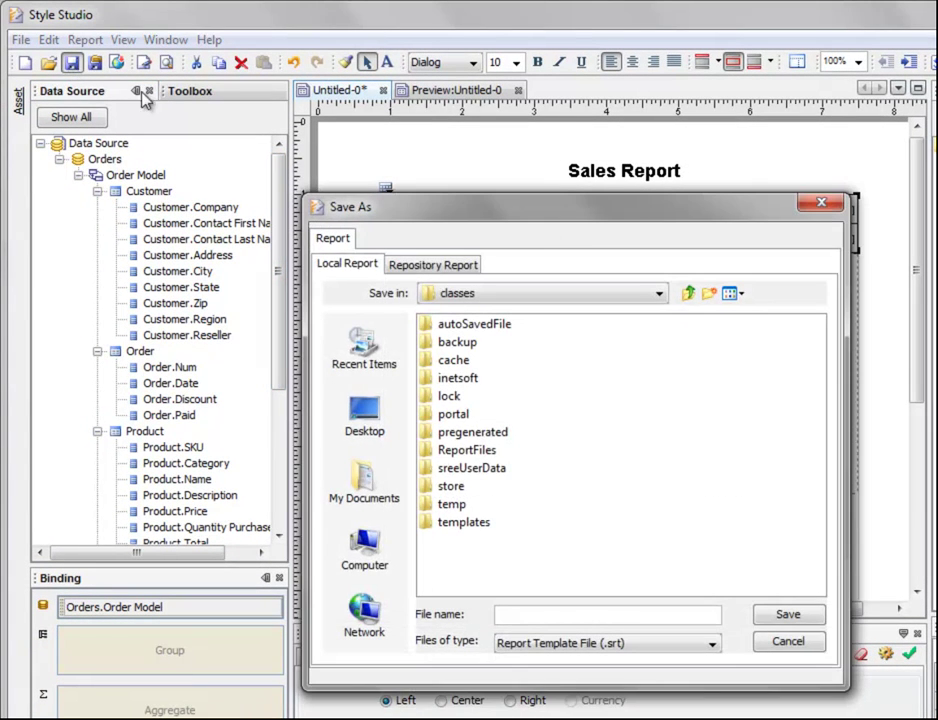
pyautogui.click(438, 268)
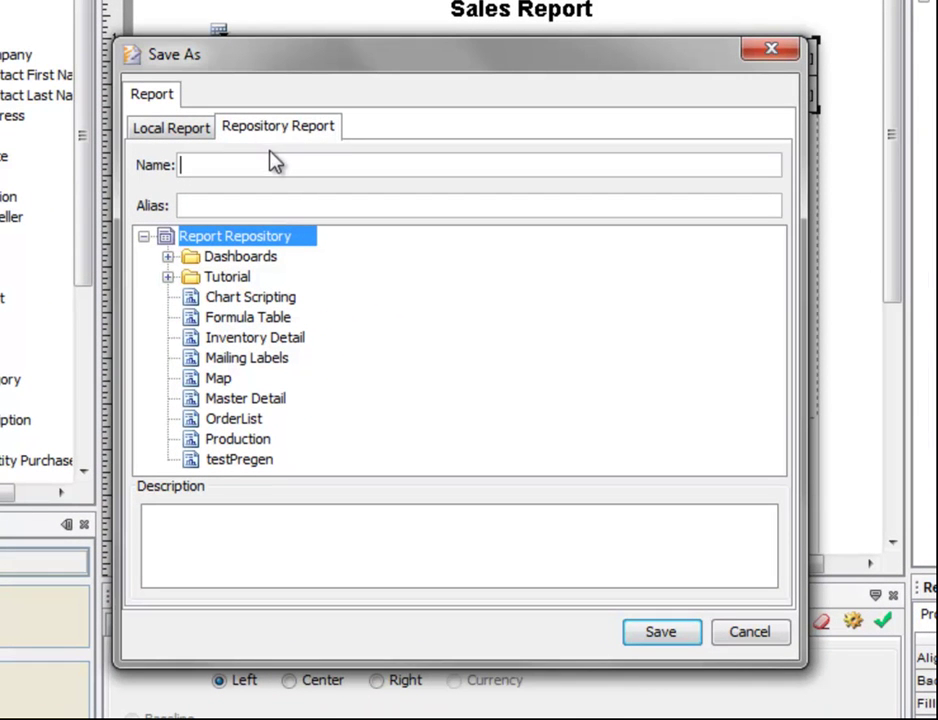
pyautogui.click(275, 165)
pyautogui.write('burstReport')
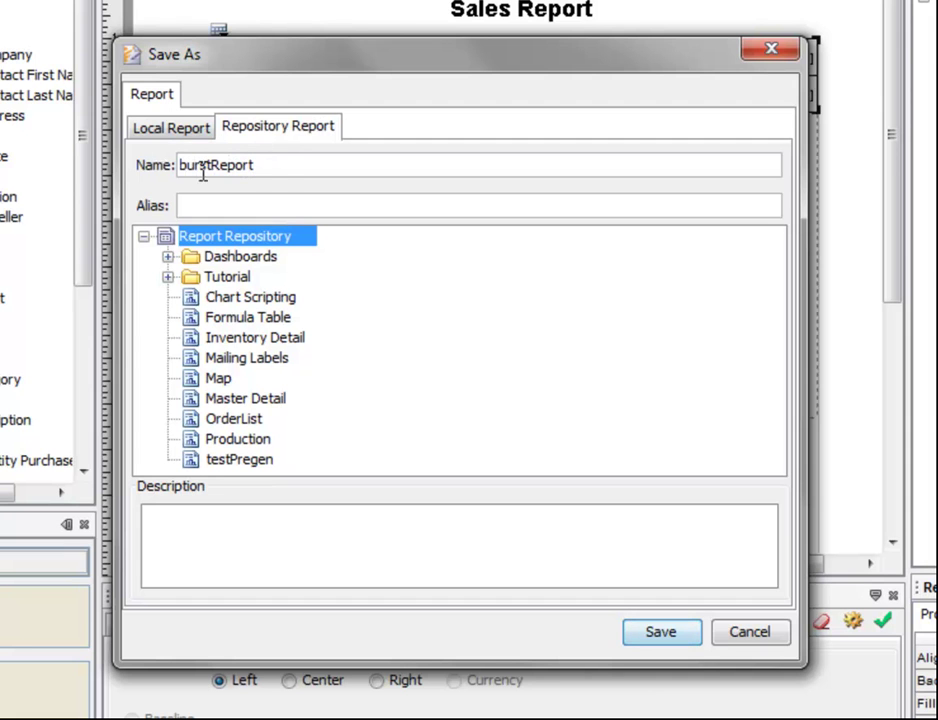
pyautogui.click(695, 630)
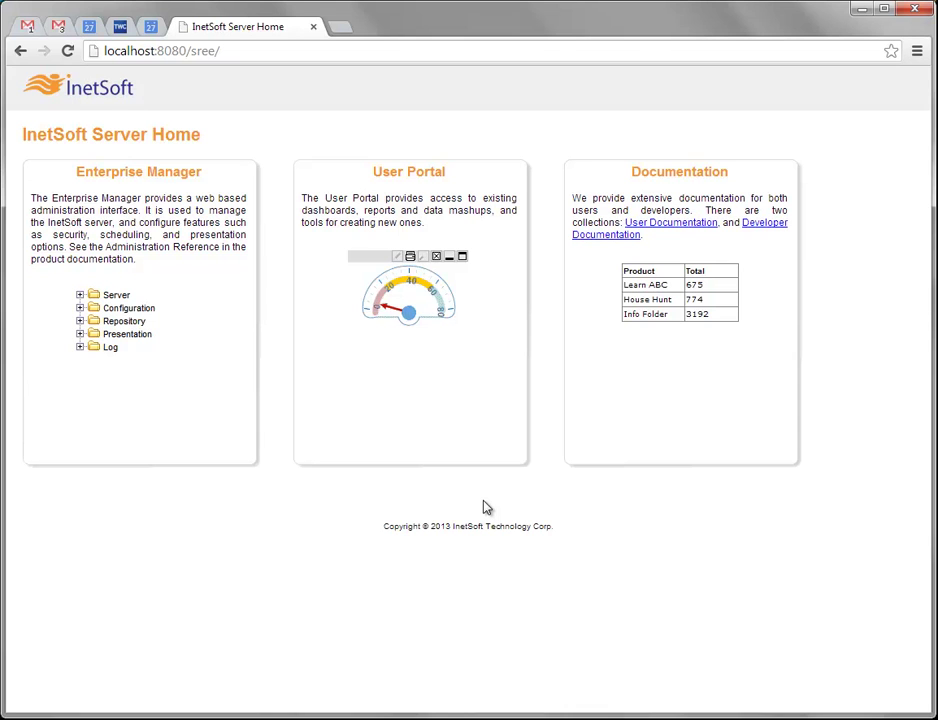
# Log into Enterprise Manager as the administrator and go to the Schedule section
pyautogui.click(164, 174)
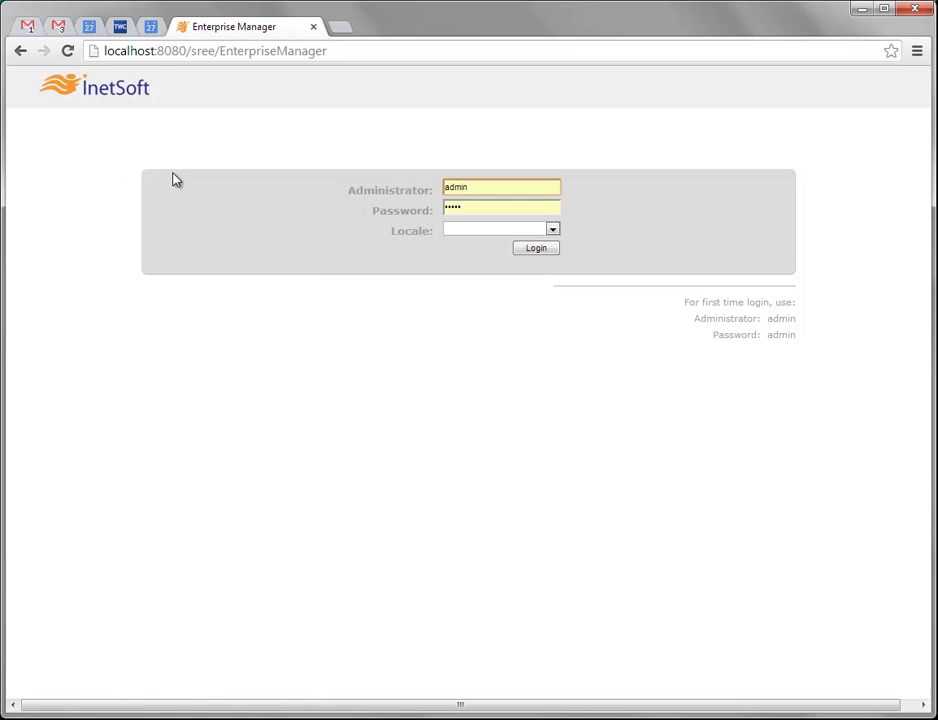
pyautogui.click(537, 250)
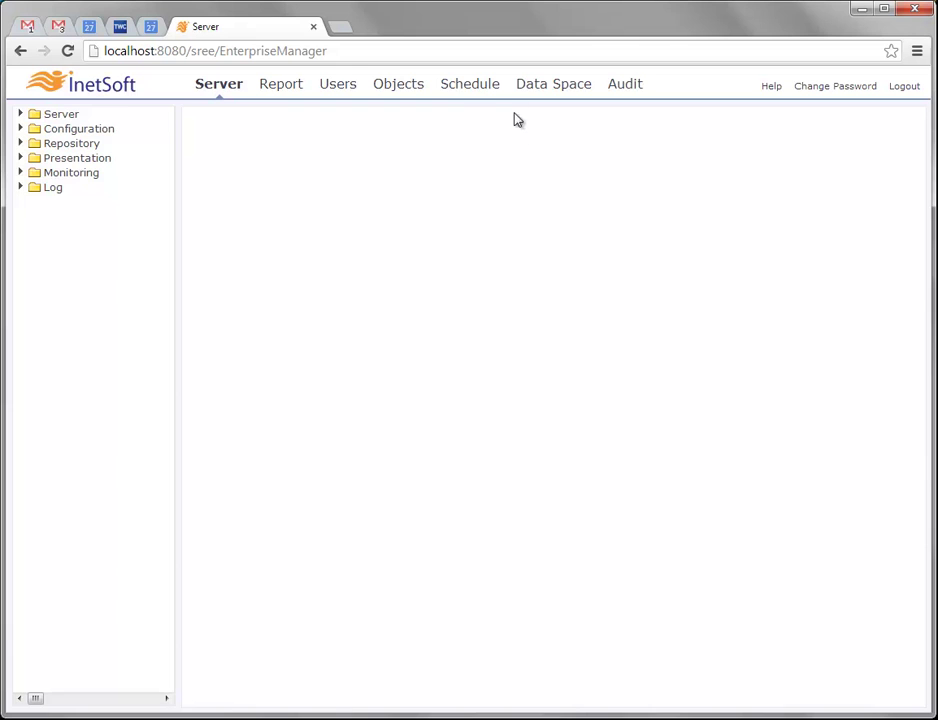
pyautogui.click(470, 90)
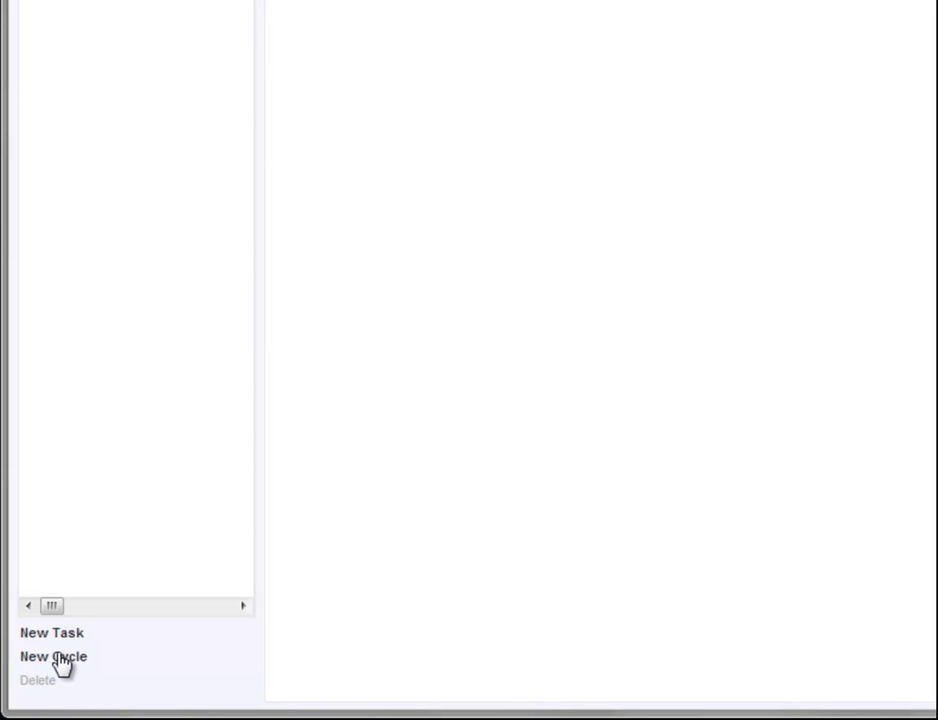
# Create a daily 1:30 AM cycle named burstingCycle, then switch to the Report section
pyautogui.click(62, 657)
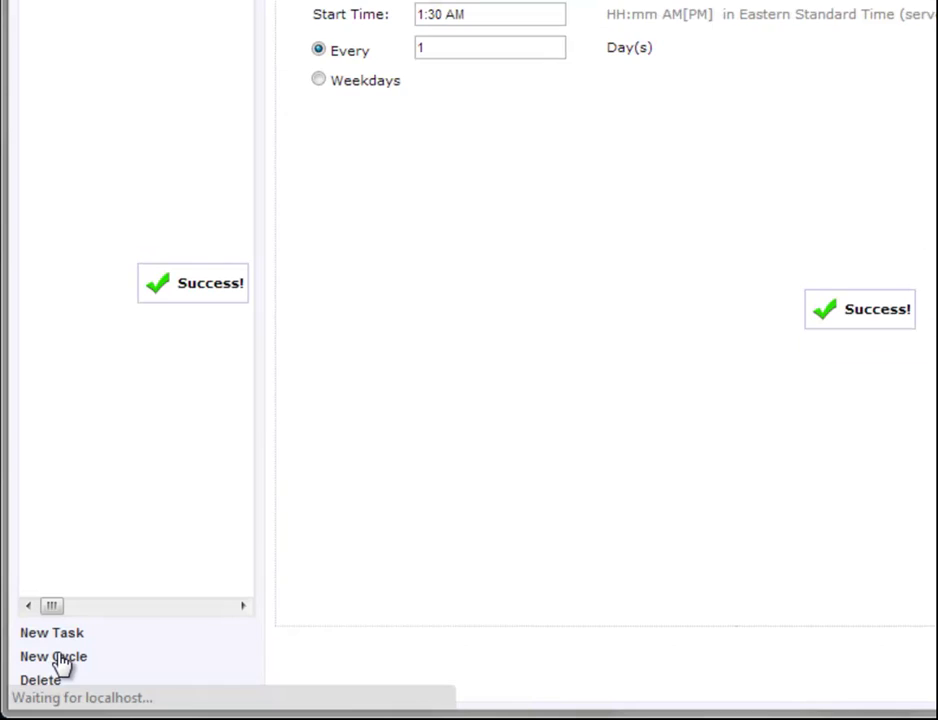
pyautogui.doubleClick(305, 95)
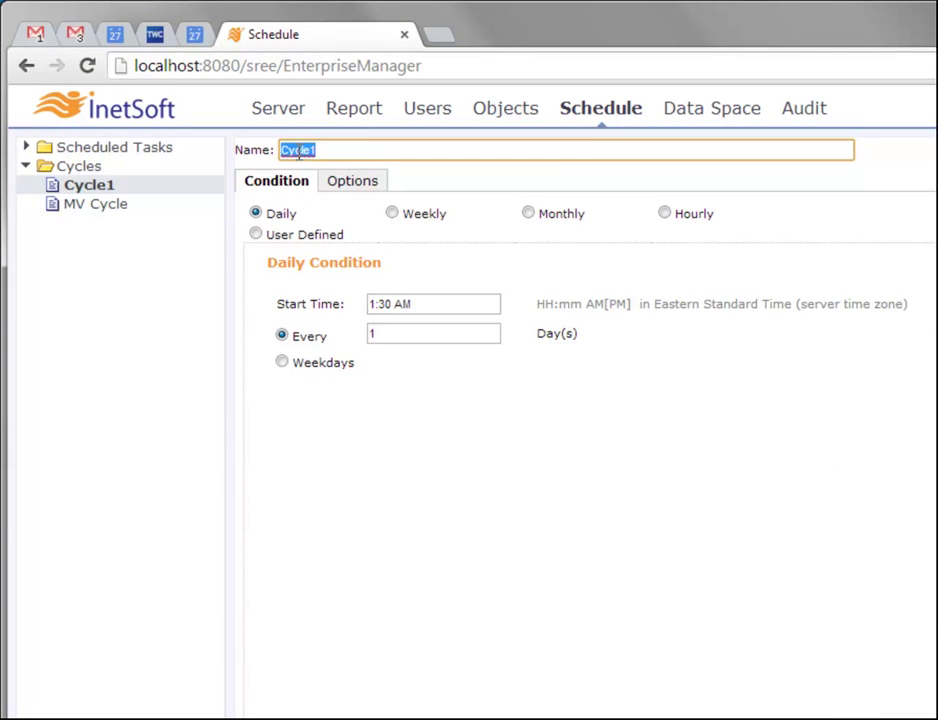
pyautogui.write('burstingCycle')
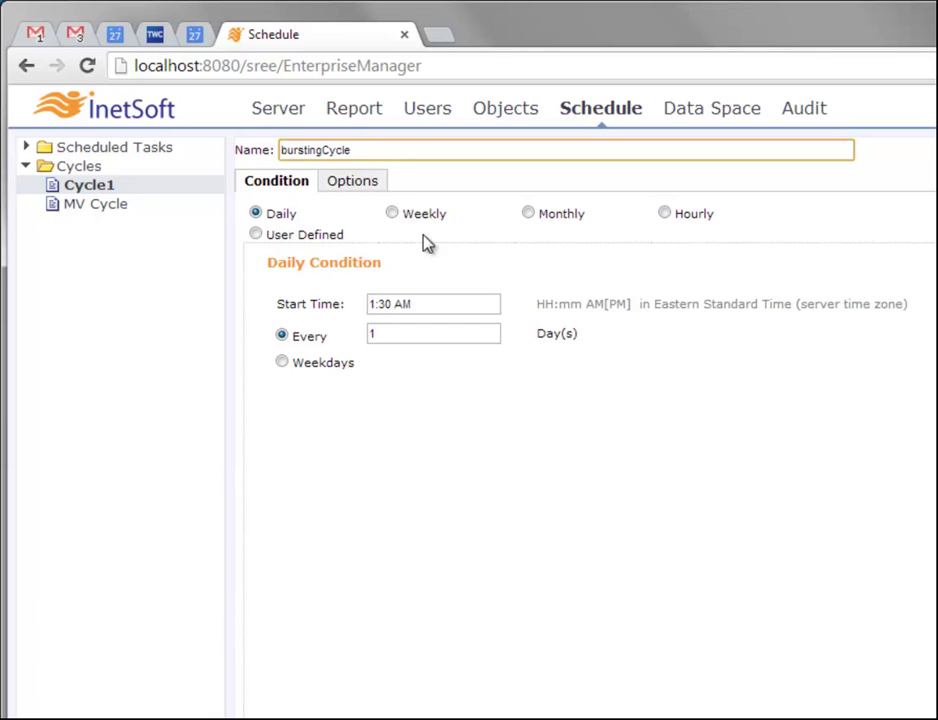
pyautogui.click(529, 214)
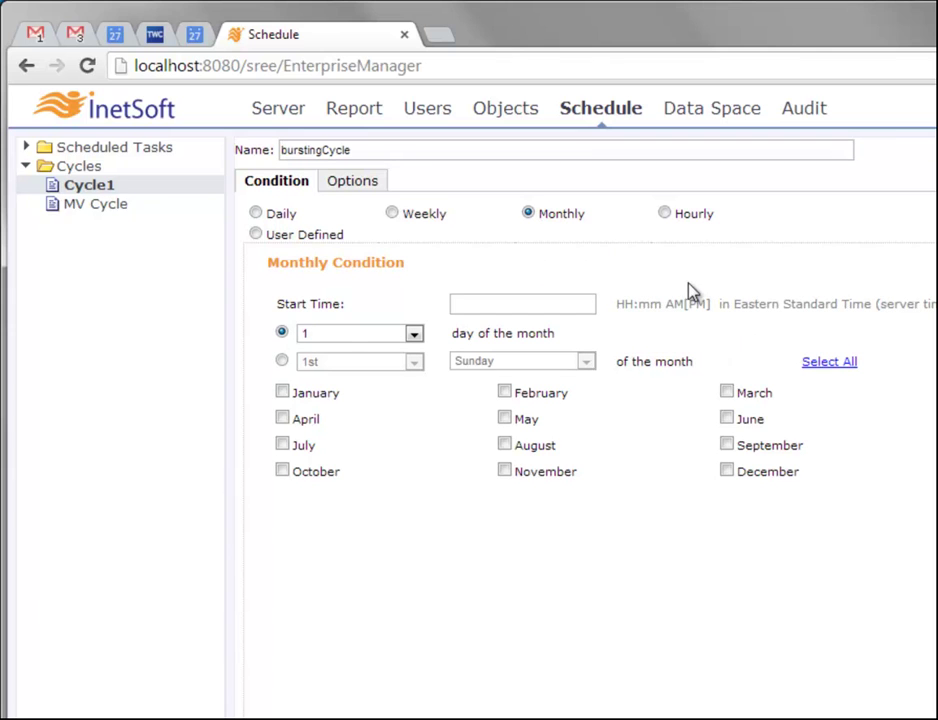
pyautogui.click(258, 214)
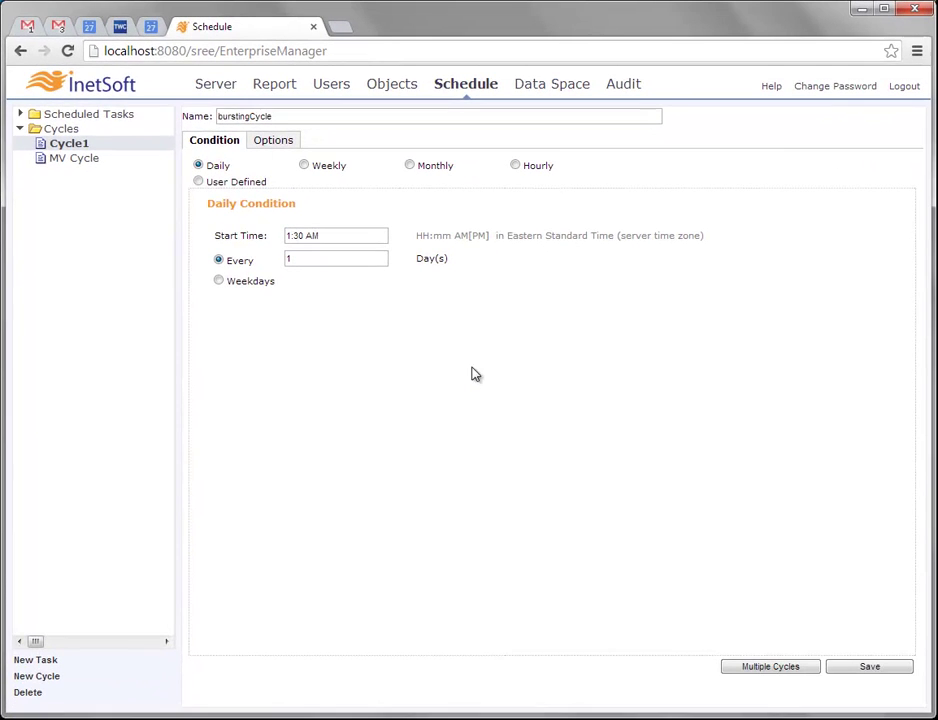
pyautogui.click(870, 667)
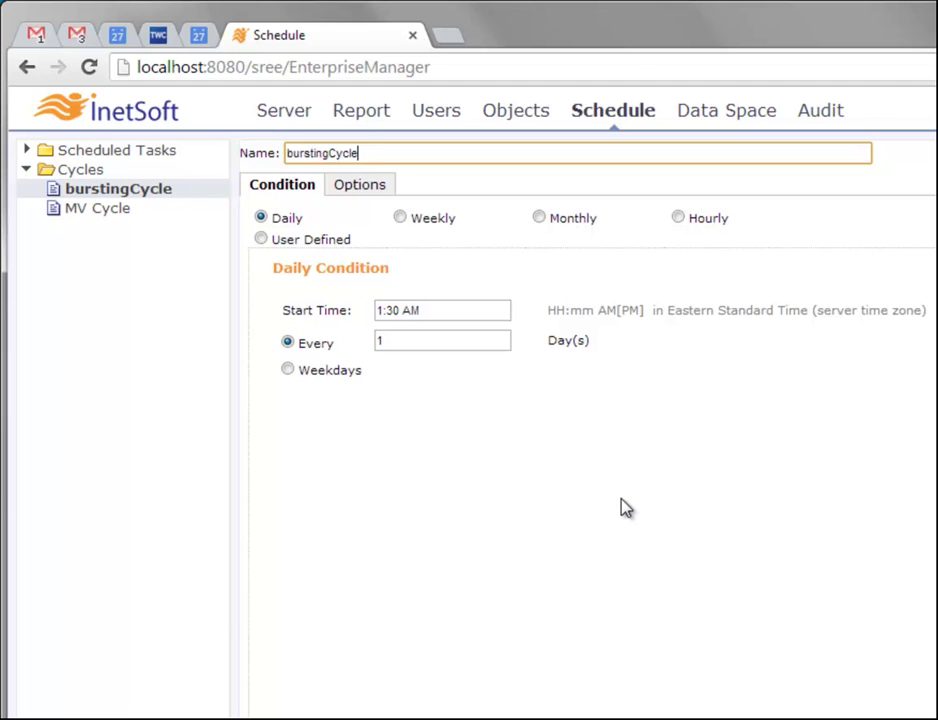
pyautogui.click(362, 114)
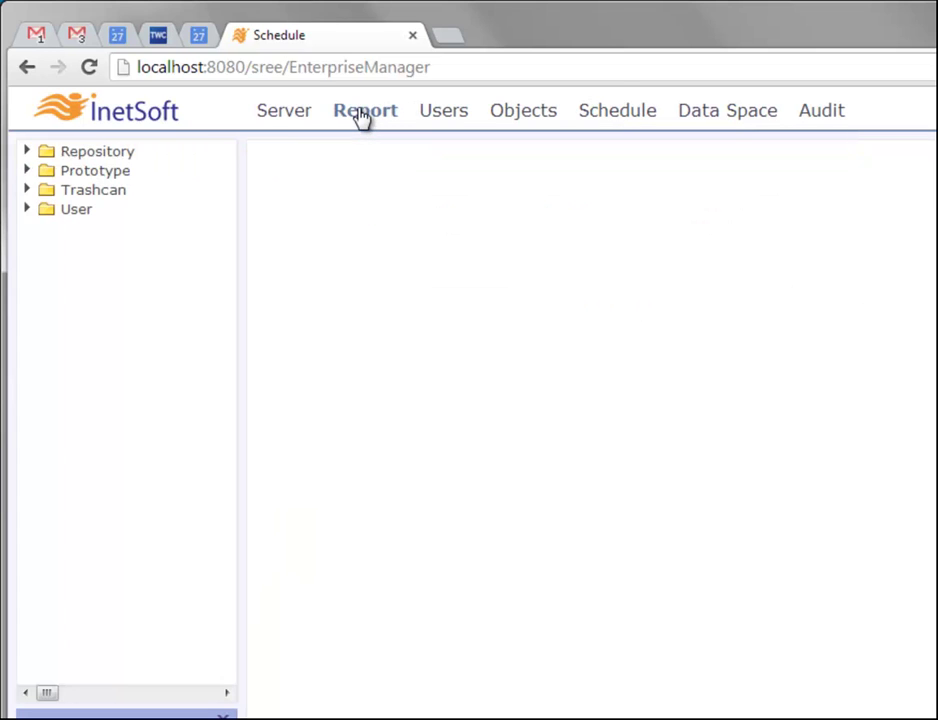
# Expand Repository, select burstReport and show its Options settings
pyautogui.click(25, 156)
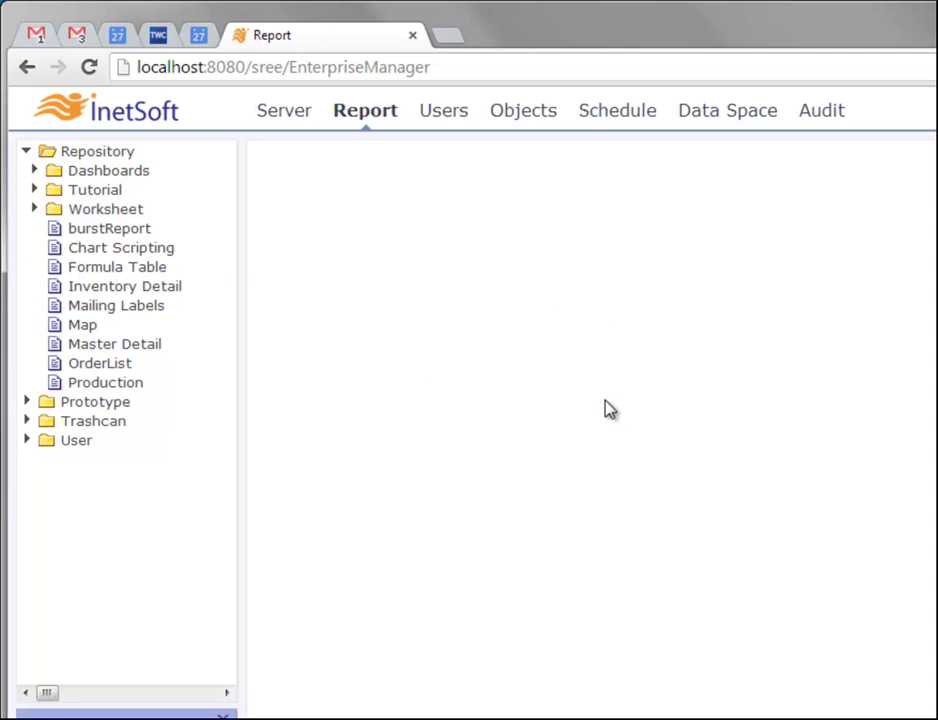
pyautogui.click(168, 234)
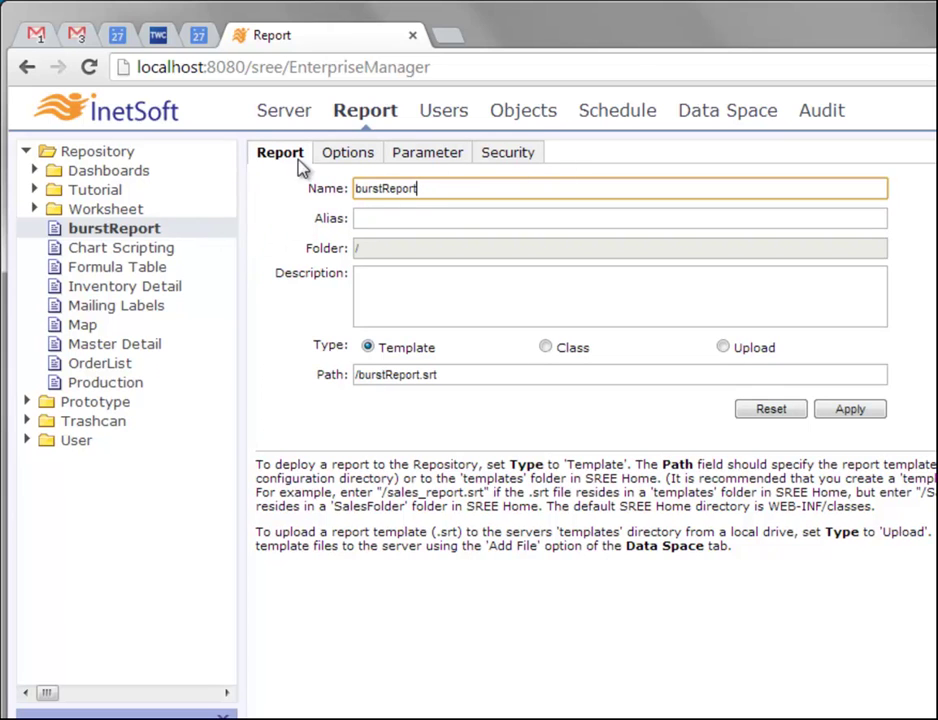
pyautogui.click(360, 160)
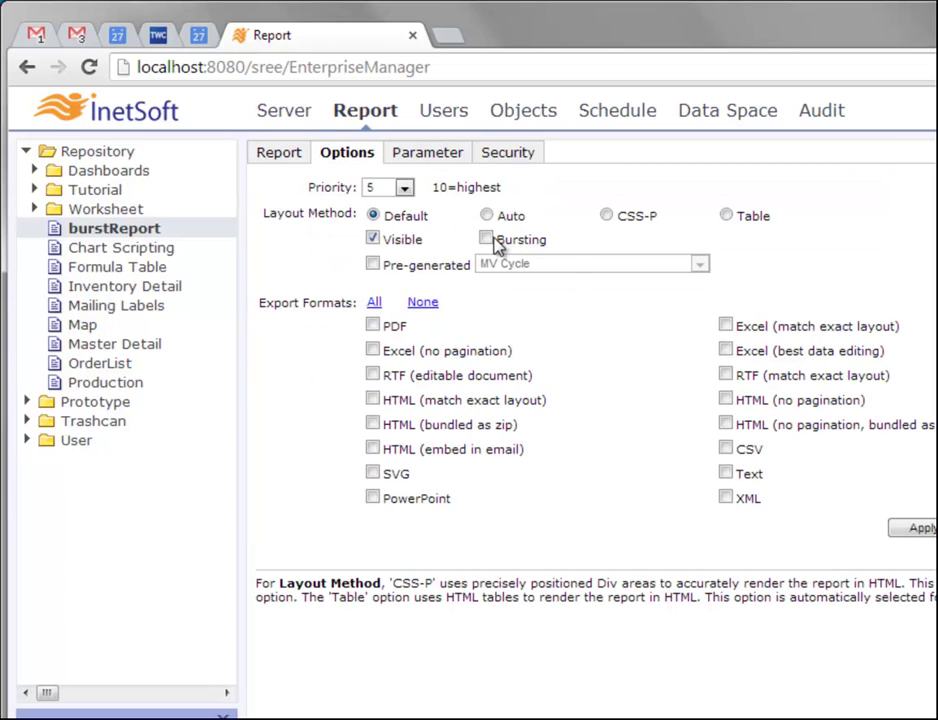
# Enable Bursting for burstReport, set it pre-generated on burstingCycle, and apply the change
pyautogui.click(489, 241)
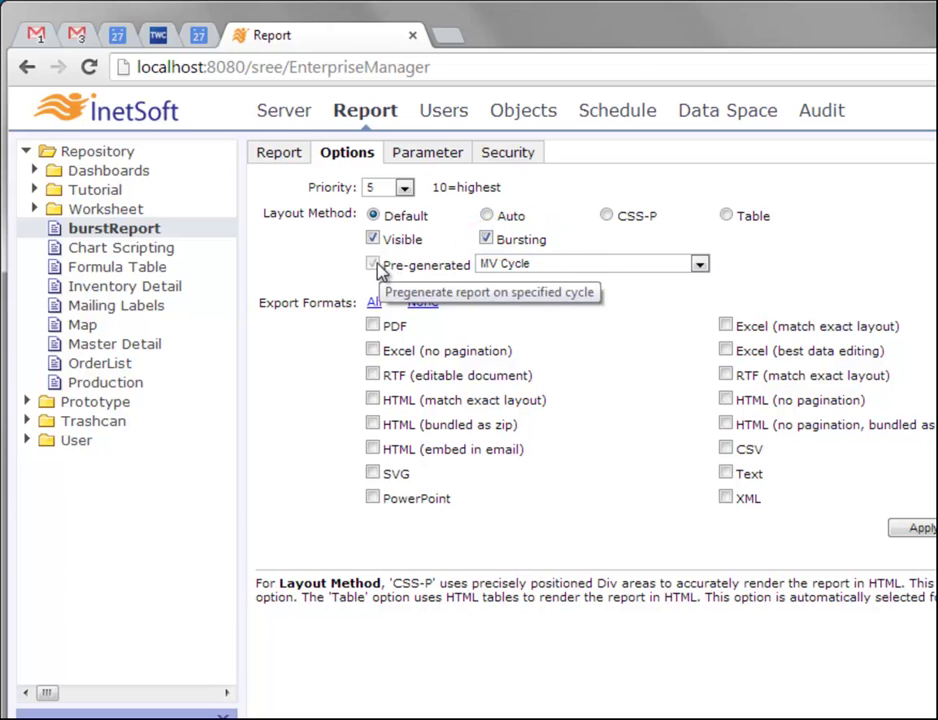
pyautogui.click(487, 240)
pyautogui.click(372, 264)
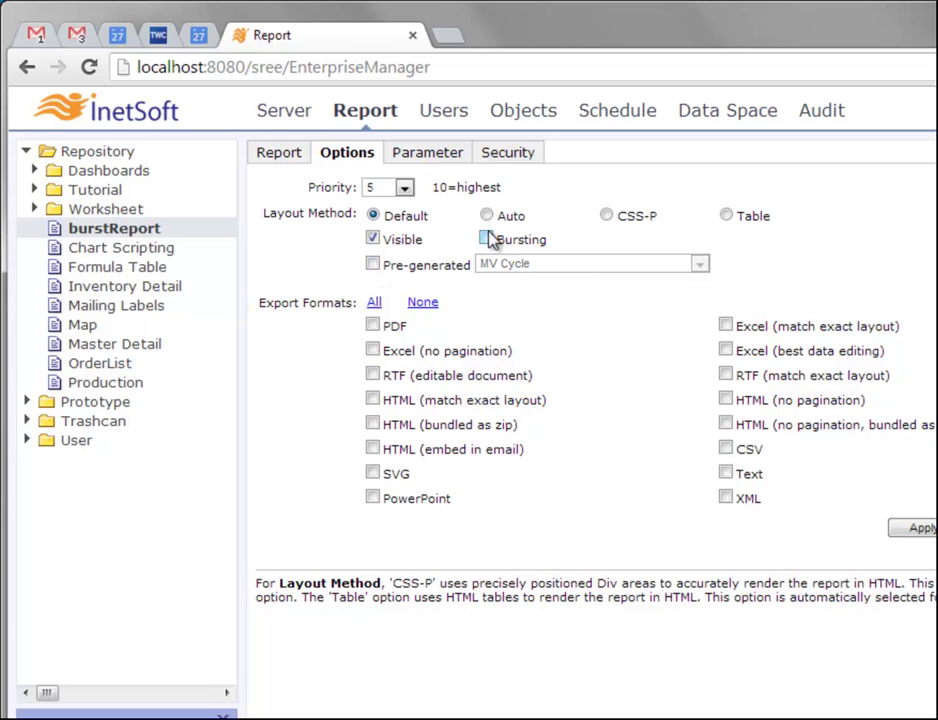
pyautogui.click(487, 242)
pyautogui.click(557, 266)
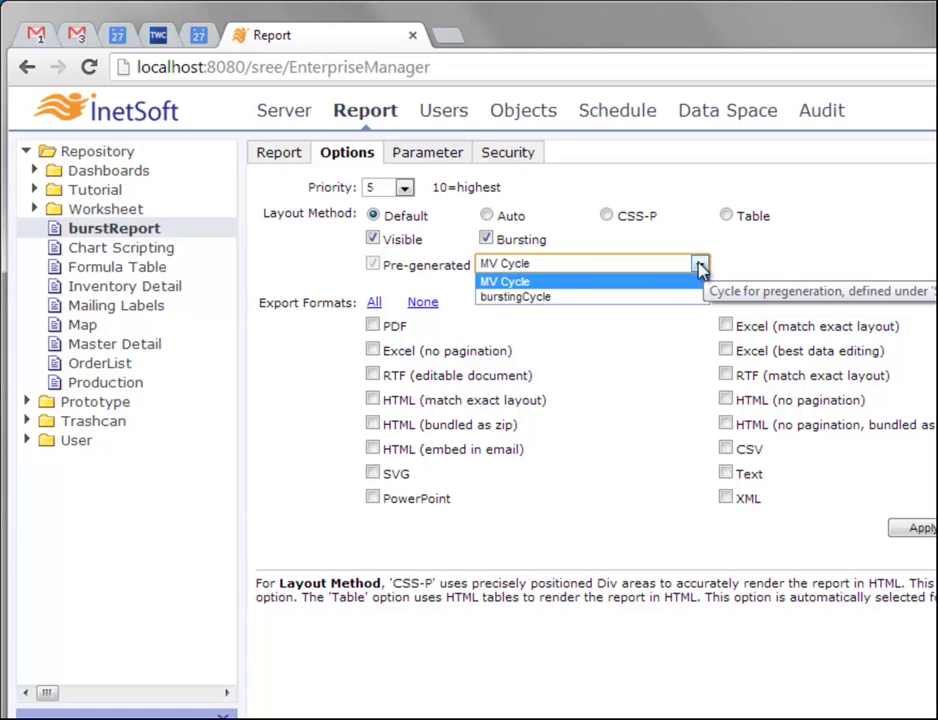
pyautogui.click(611, 297)
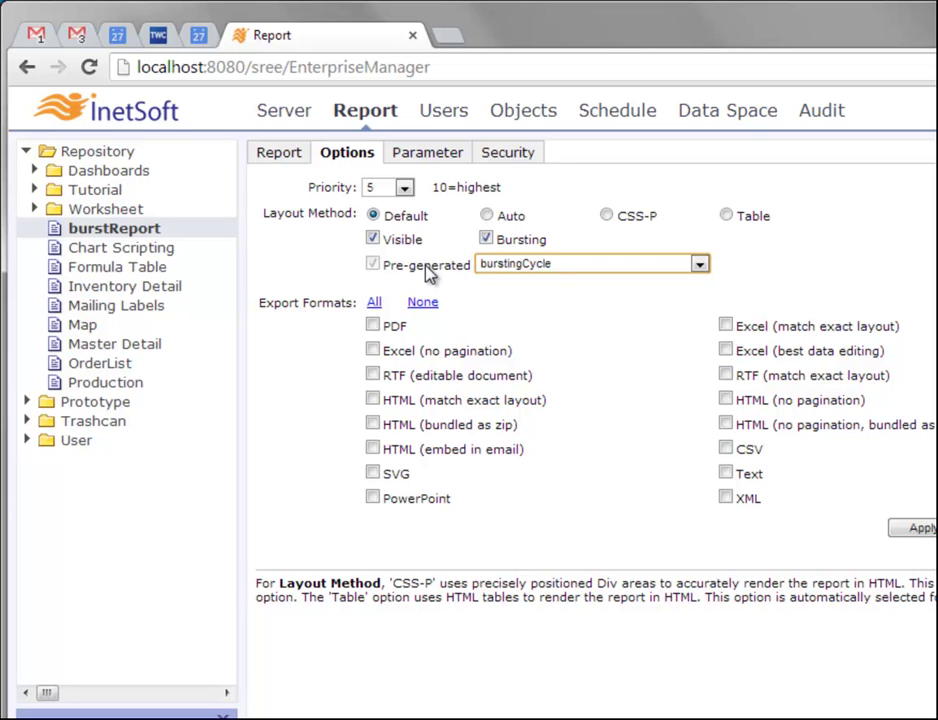
pyautogui.click(918, 528)
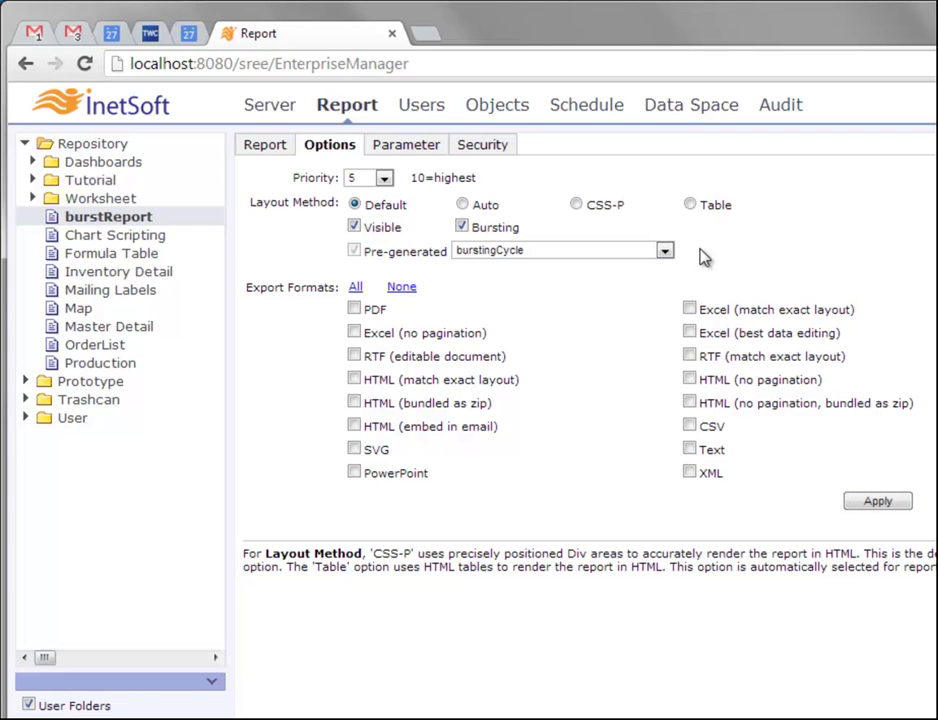
# Switch Enterprise Manager to its Schedule section
pyautogui.click(581, 114)
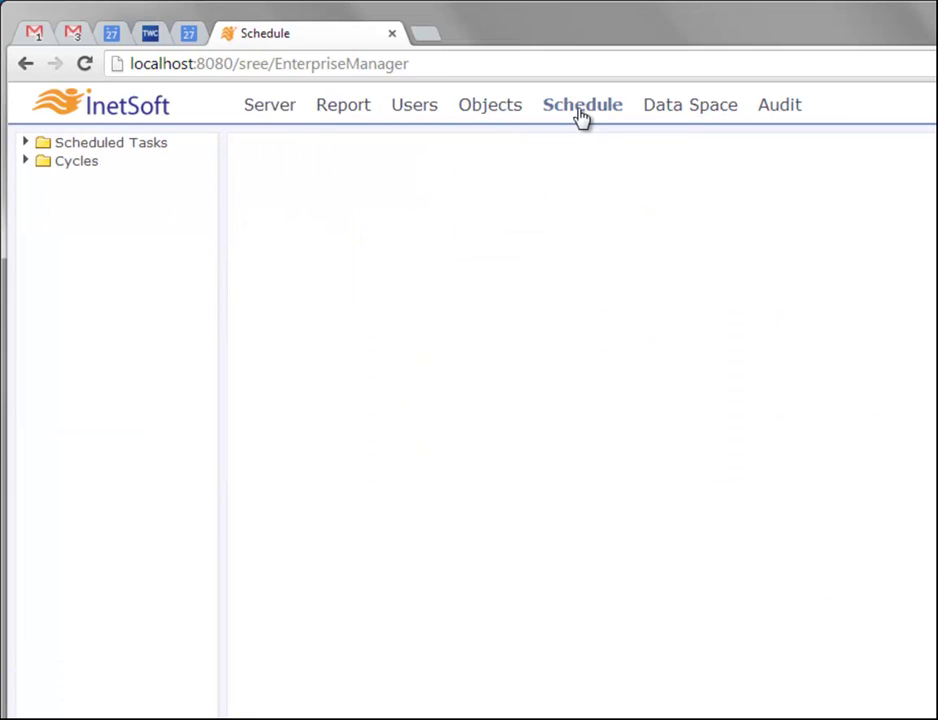
# List scheduled tasks with a widened Name column and select DataCycle Task: burstingCycle
pyautogui.click(103, 149)
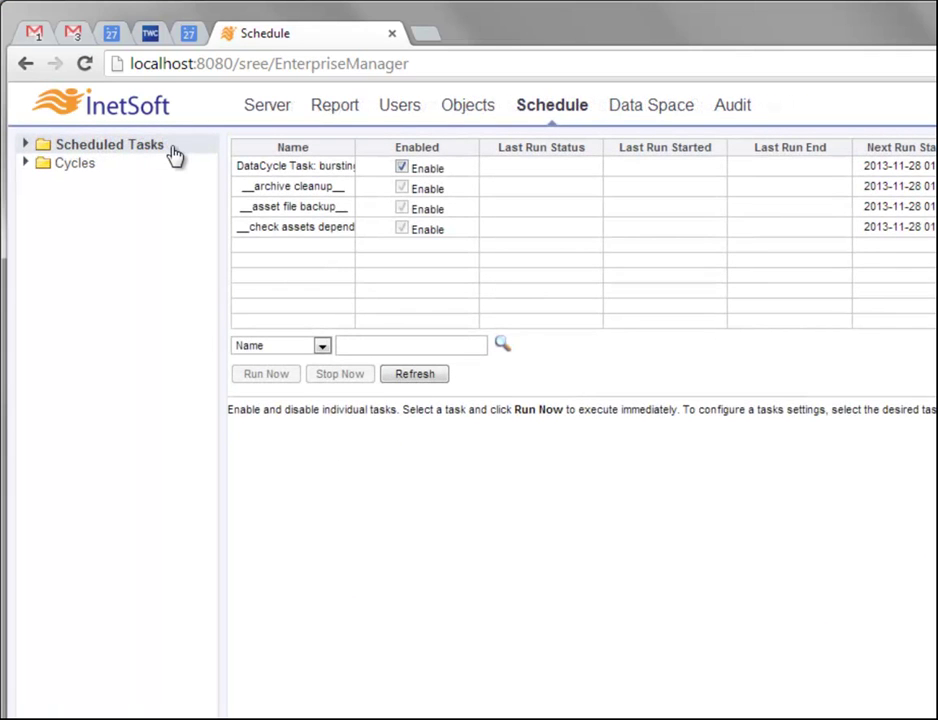
pyautogui.click(24, 146)
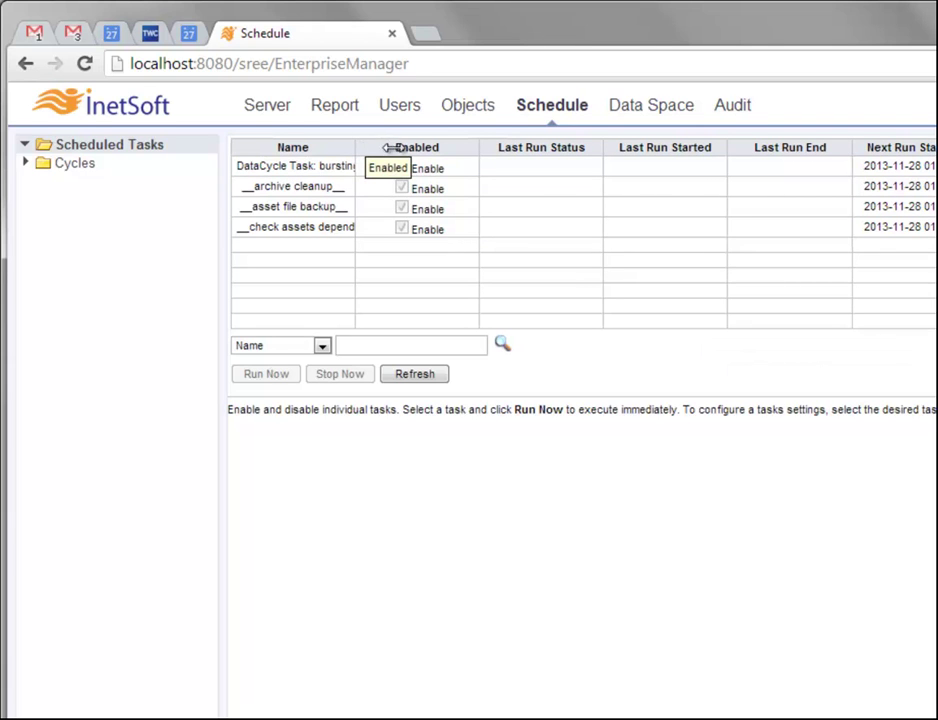
pyautogui.doubleClick(471, 152)
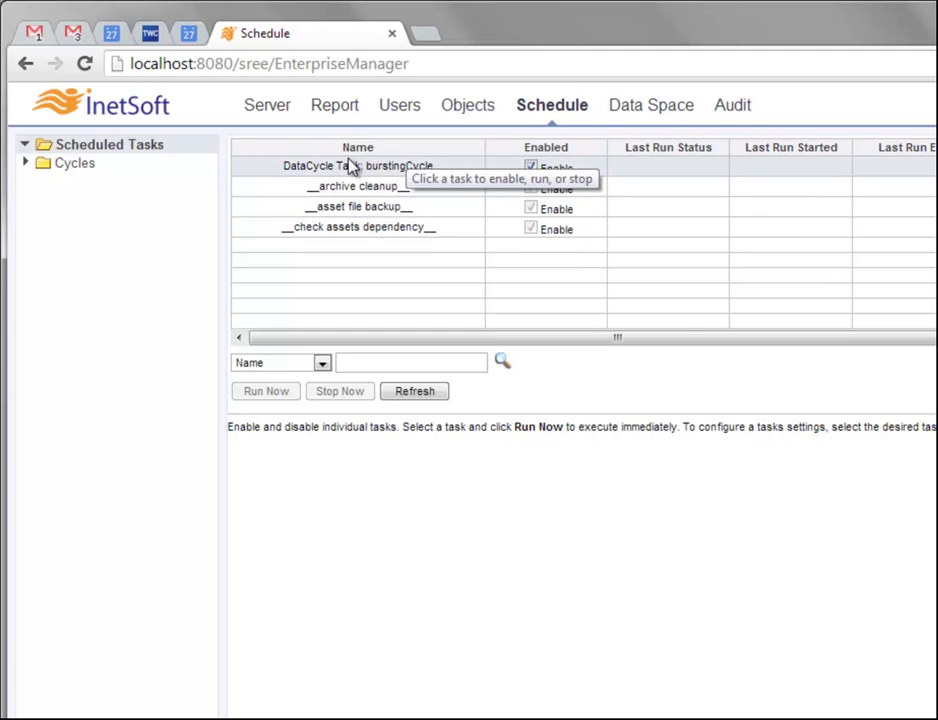
pyautogui.click(387, 172)
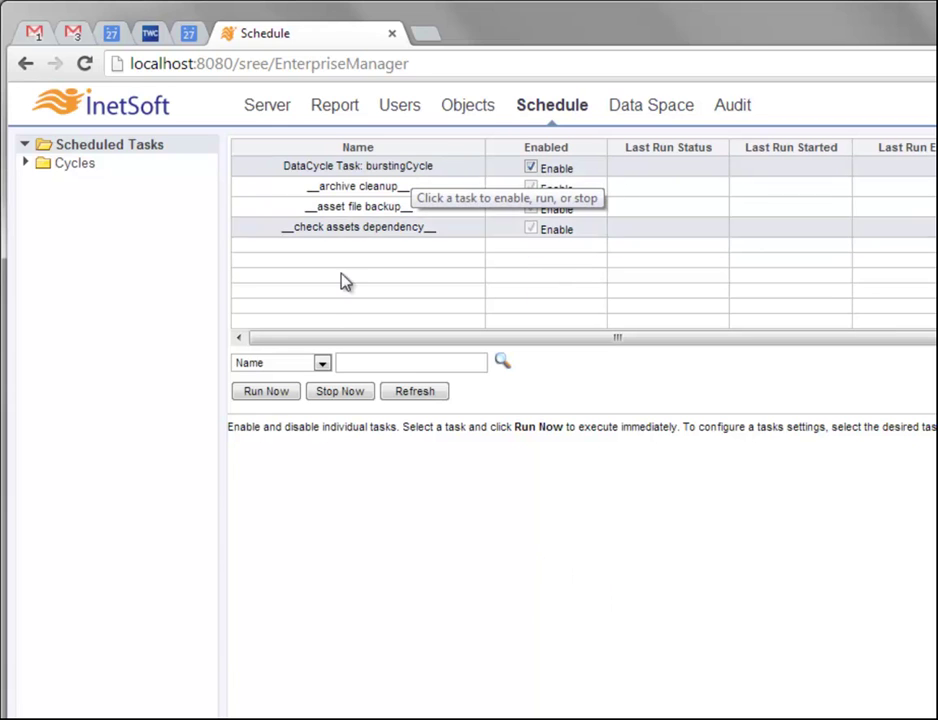
# Run the burstingCycle task now and refresh until its status shows Finished
pyautogui.click(289, 396)
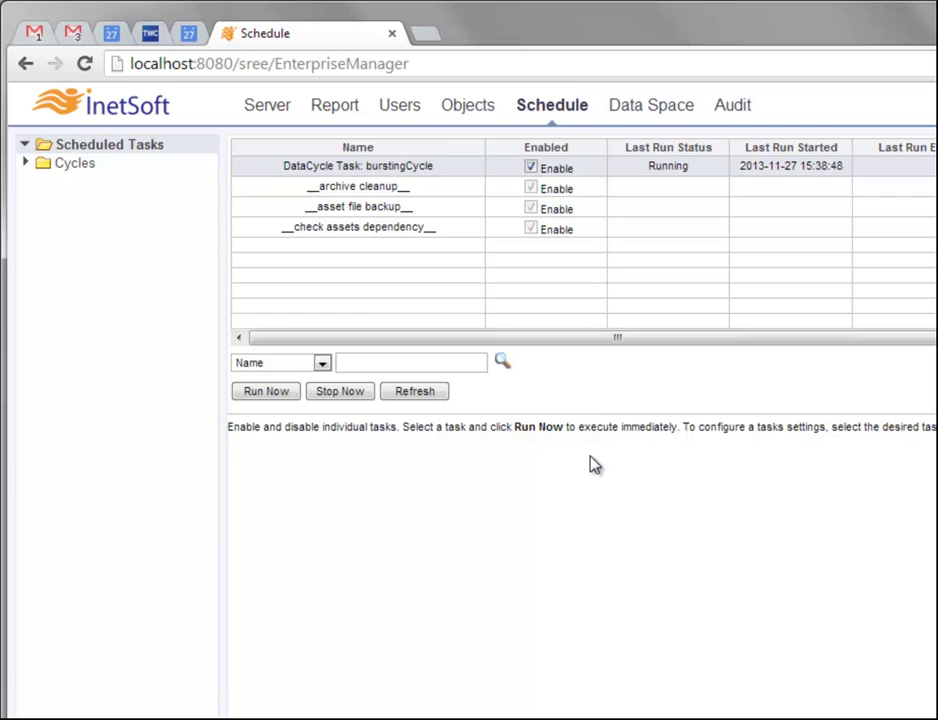
pyautogui.click(434, 396)
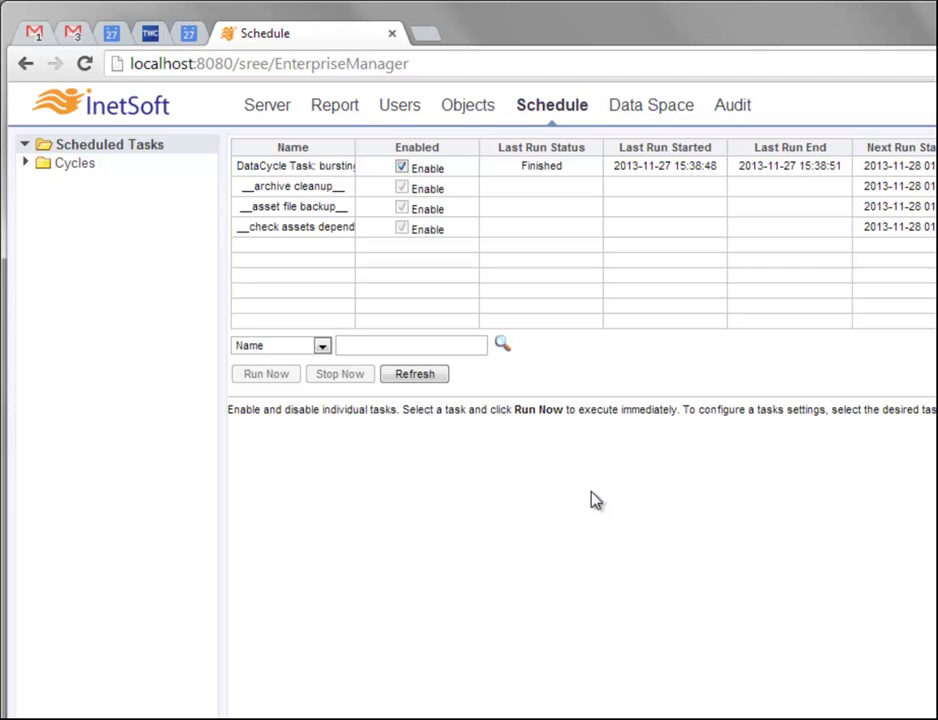
# Review the users in the Users folder, then return to the Report section
pyautogui.click(401, 116)
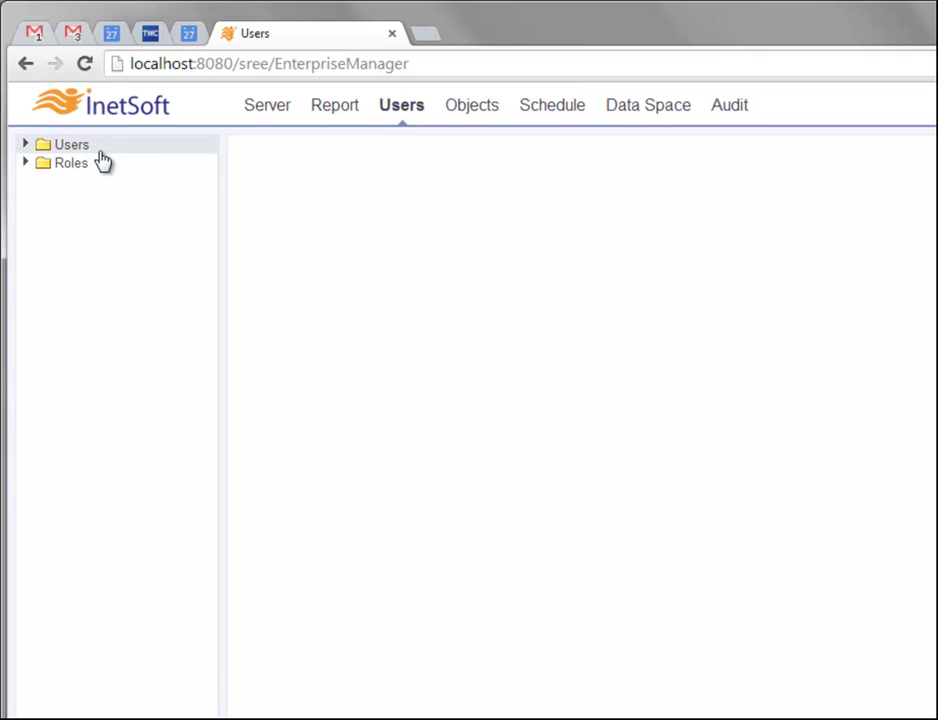
pyautogui.click(25, 146)
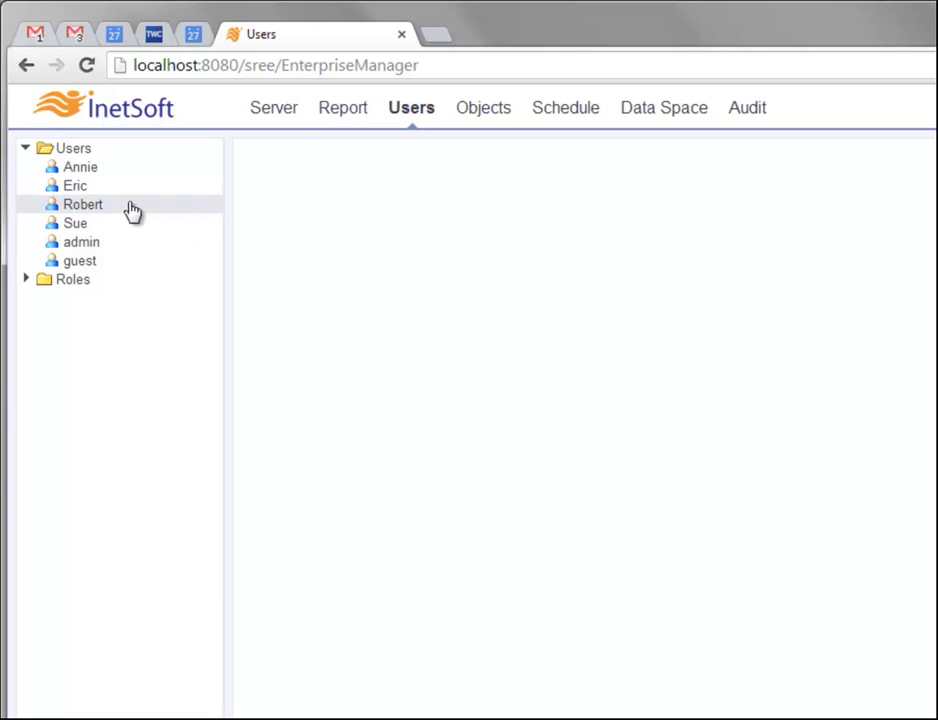
pyautogui.click(345, 110)
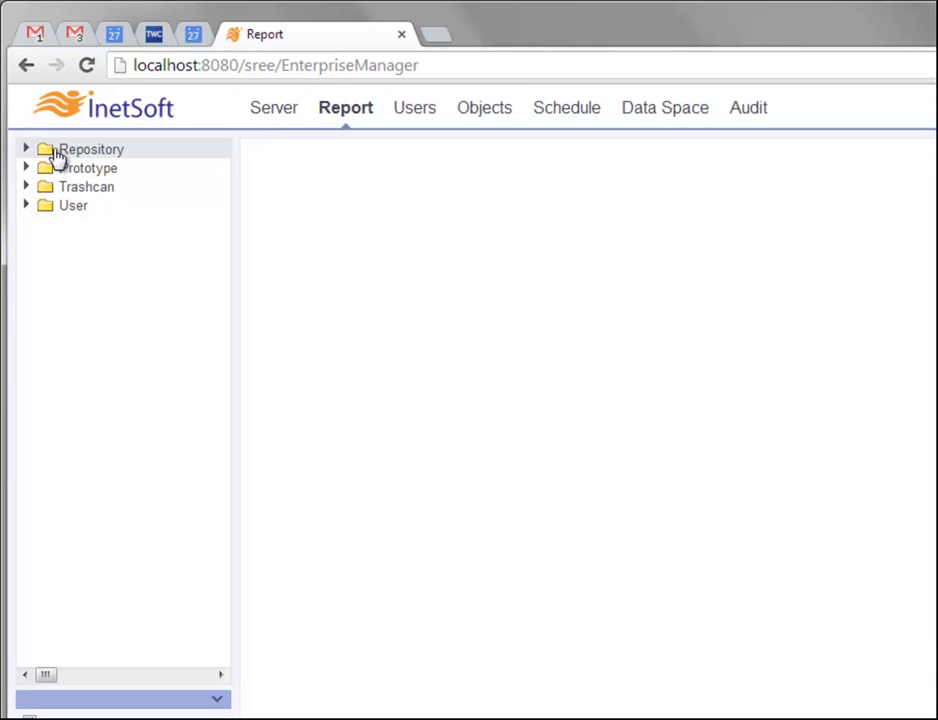
# Check the Repository's security permissions, then select 'EnterpriseManager' in the web address
pyautogui.click(55, 155)
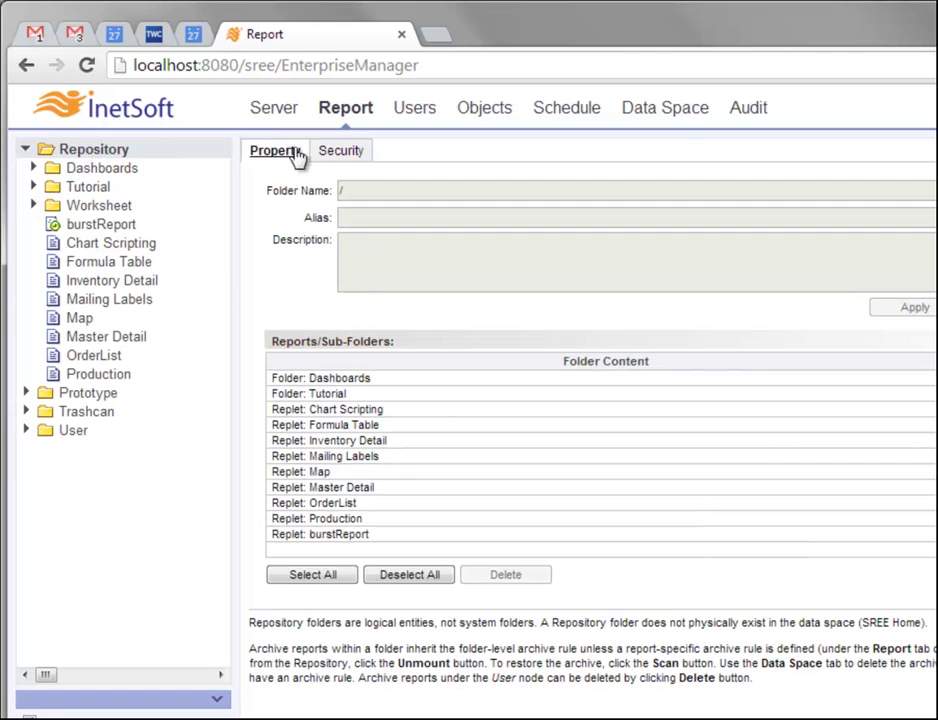
pyautogui.click(339, 153)
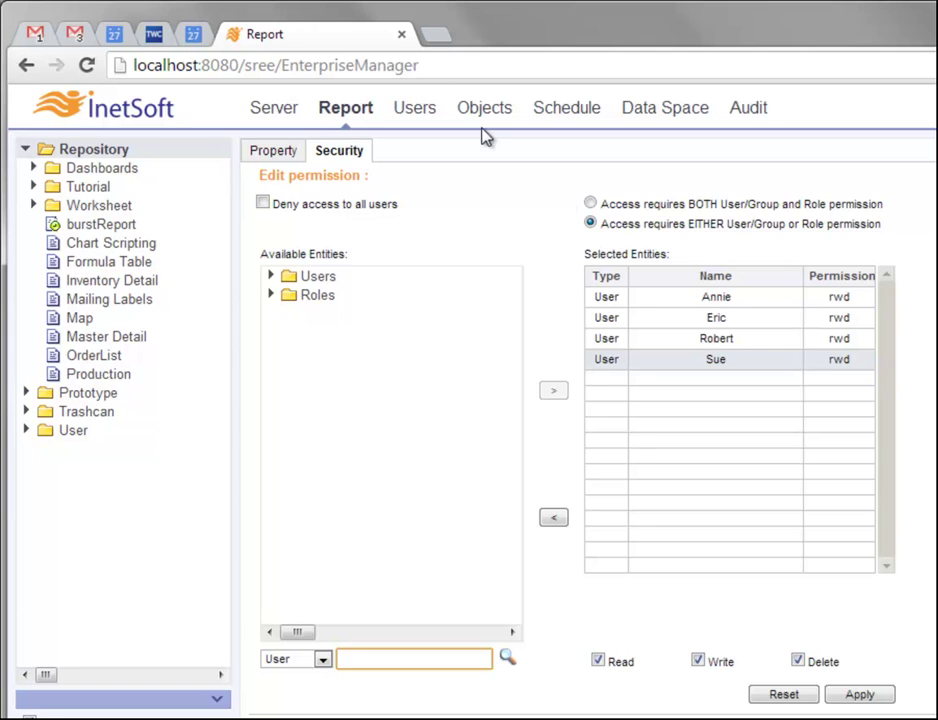
pyautogui.doubleClick(368, 66)
# Load localhost:8080/sree/ and go to the User Portal login page
pyautogui.press('BackSpace')
pyautogui.press('Return')
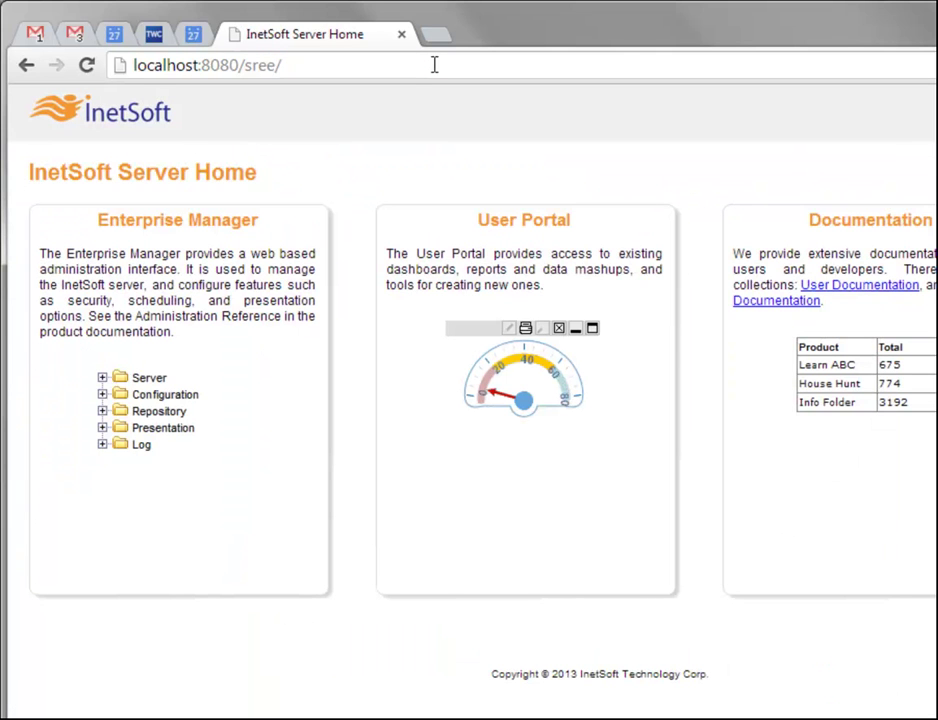
pyautogui.click(535, 230)
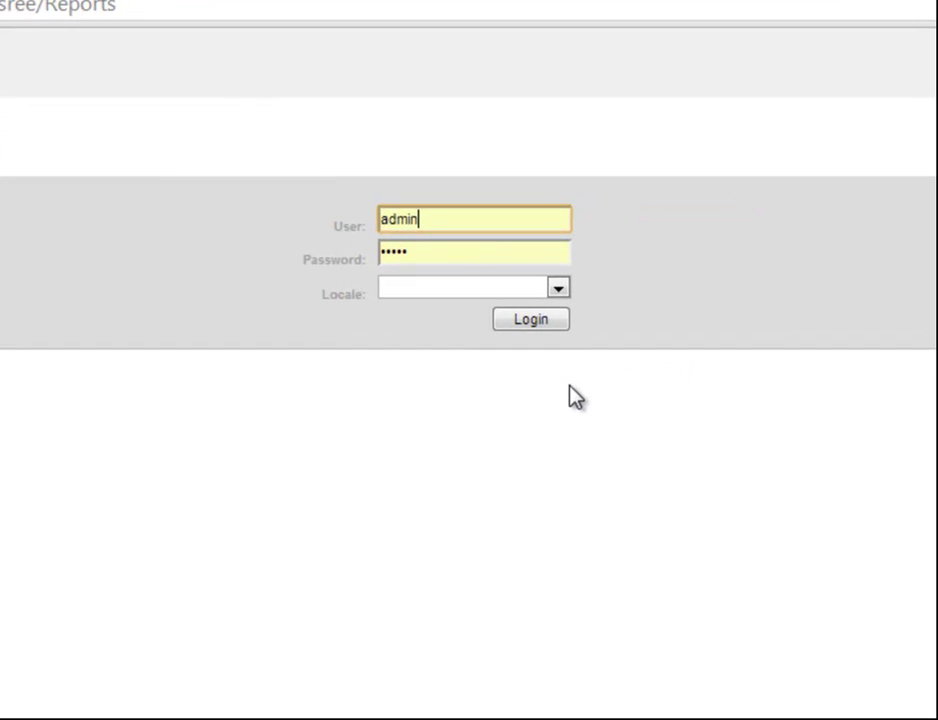
# Replace admin with a salesperson's user name and enter that user's password
pyautogui.doubleClick(399, 228)
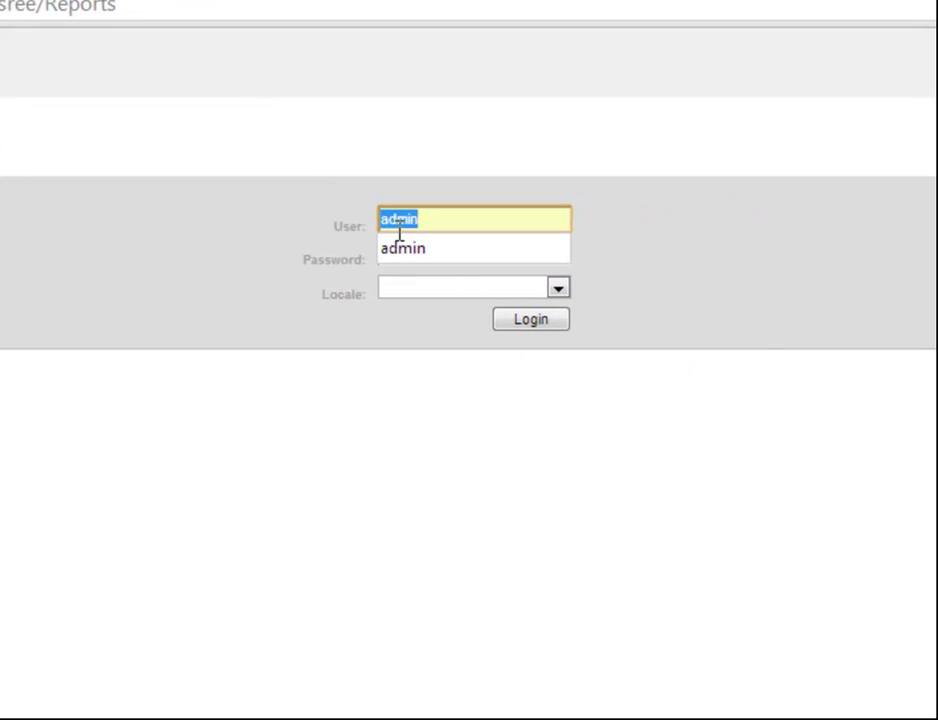
pyautogui.write('Eric')
pyautogui.click(437, 260)
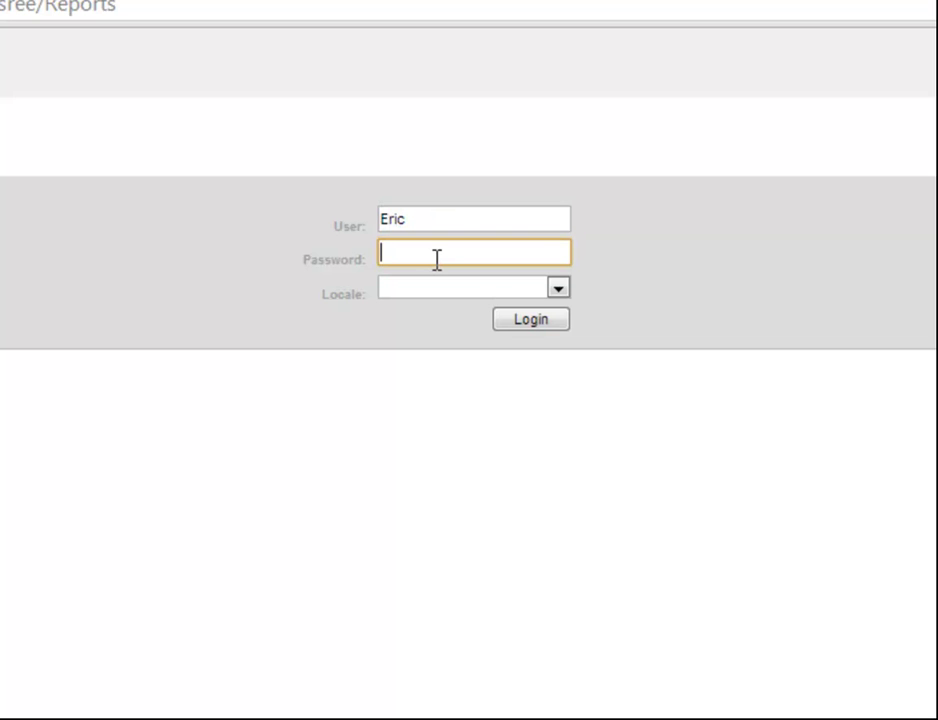
pyautogui.write('••••••••••')
# Log in as the salesperson and open burstReport from the Repository
pyautogui.click(538, 322)
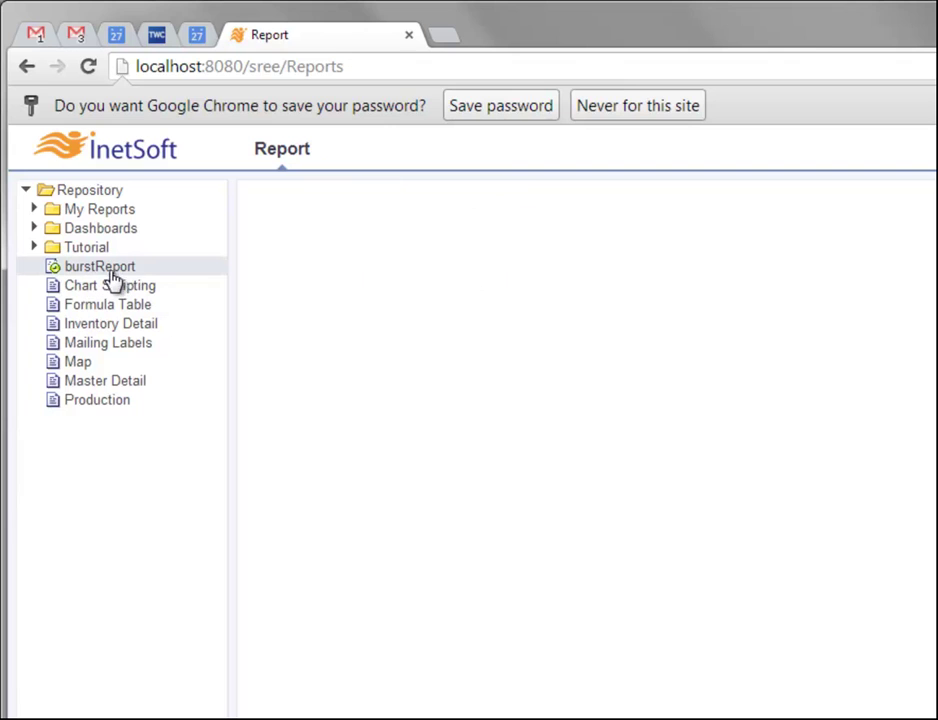
pyautogui.click(54, 268)
pyautogui.click(167, 271)
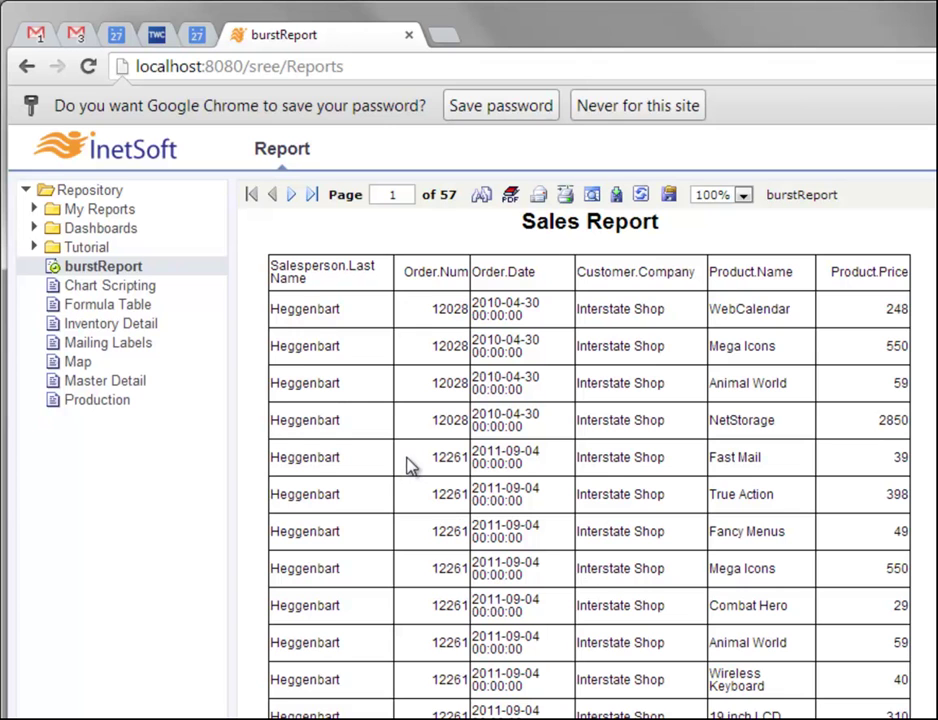
pyautogui.scroll(-3, 427, 416)
pyautogui.scroll(3, 429, 419)
# Page forward through burstReport to page 6
pyautogui.click(294, 198)
pyautogui.click(294, 199)
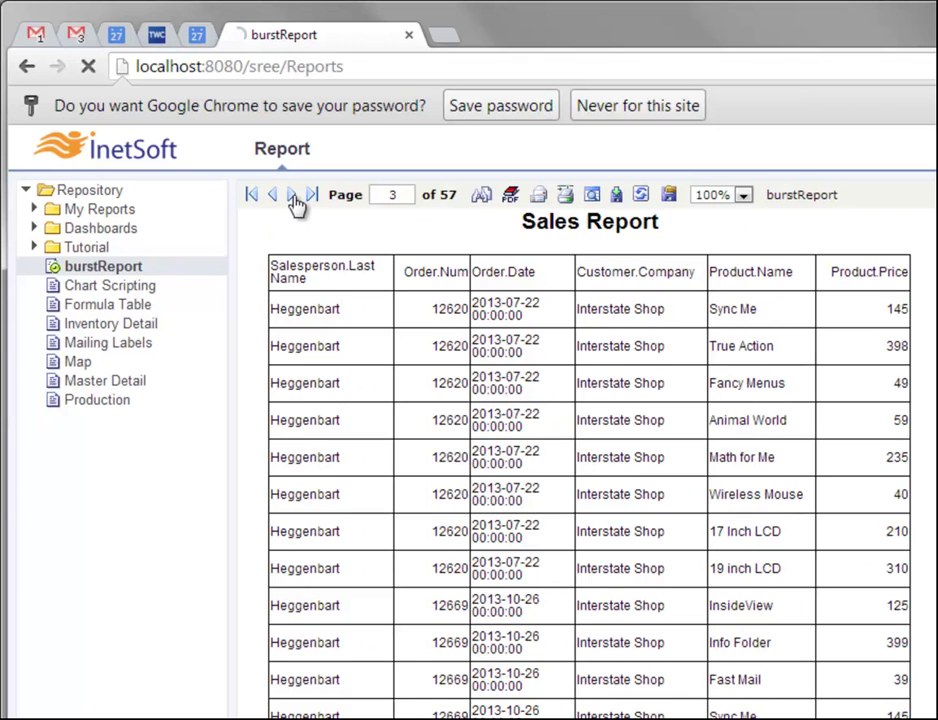
pyautogui.click(294, 199)
pyautogui.click(294, 199)
pyautogui.click(292, 196)
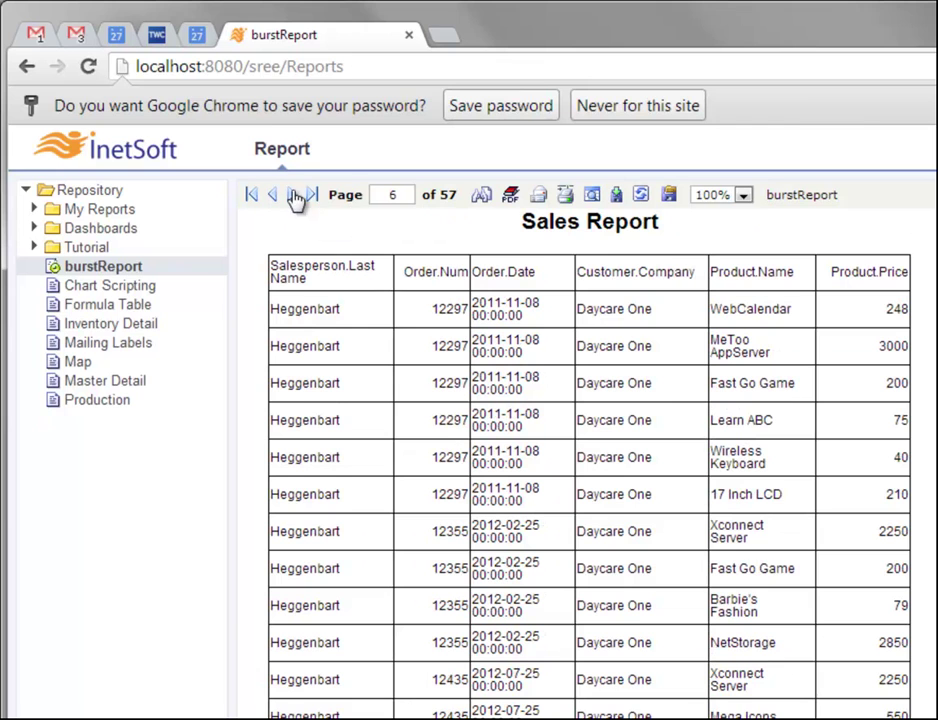
# Jump to page 40, then to page 50 of burstReport
pyautogui.doubleClick(398, 195)
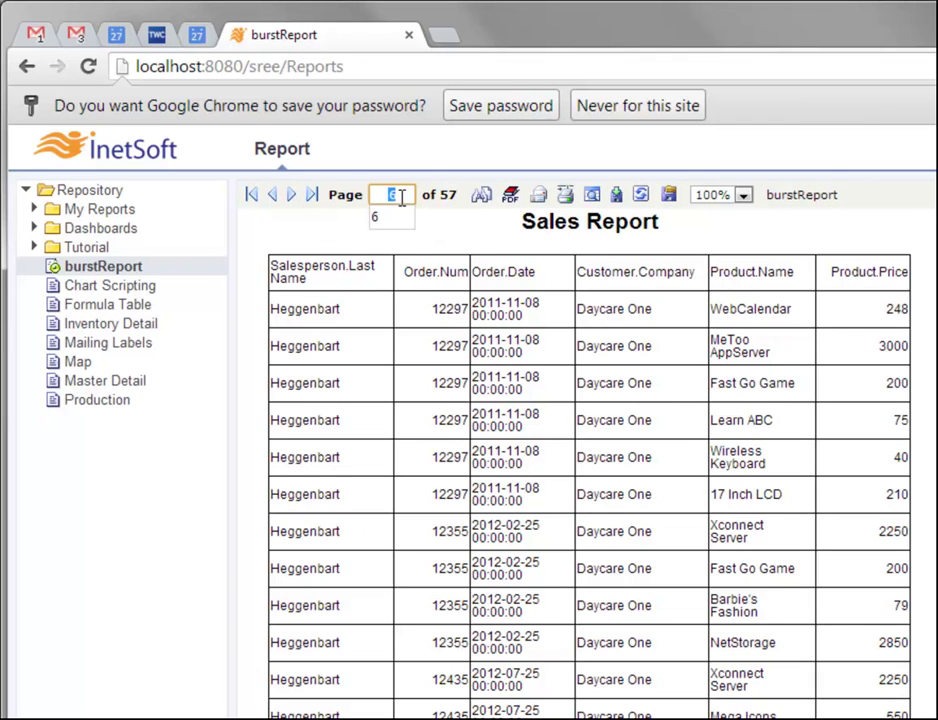
pyautogui.write('40')
pyautogui.press('Return')
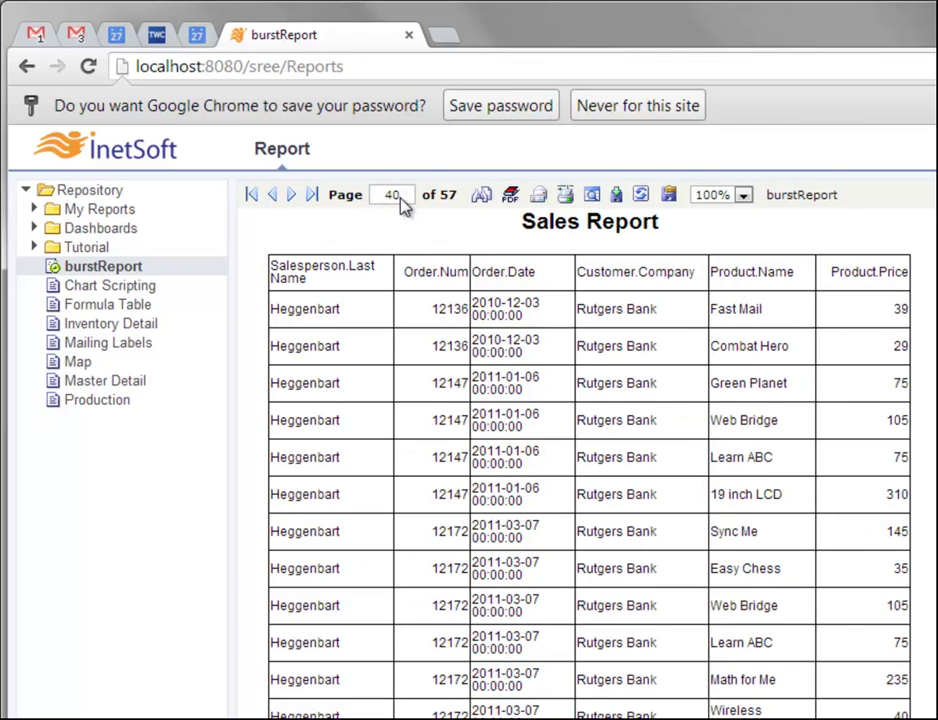
pyautogui.doubleClick(390, 195)
pyautogui.write('50')
pyautogui.press('Return')
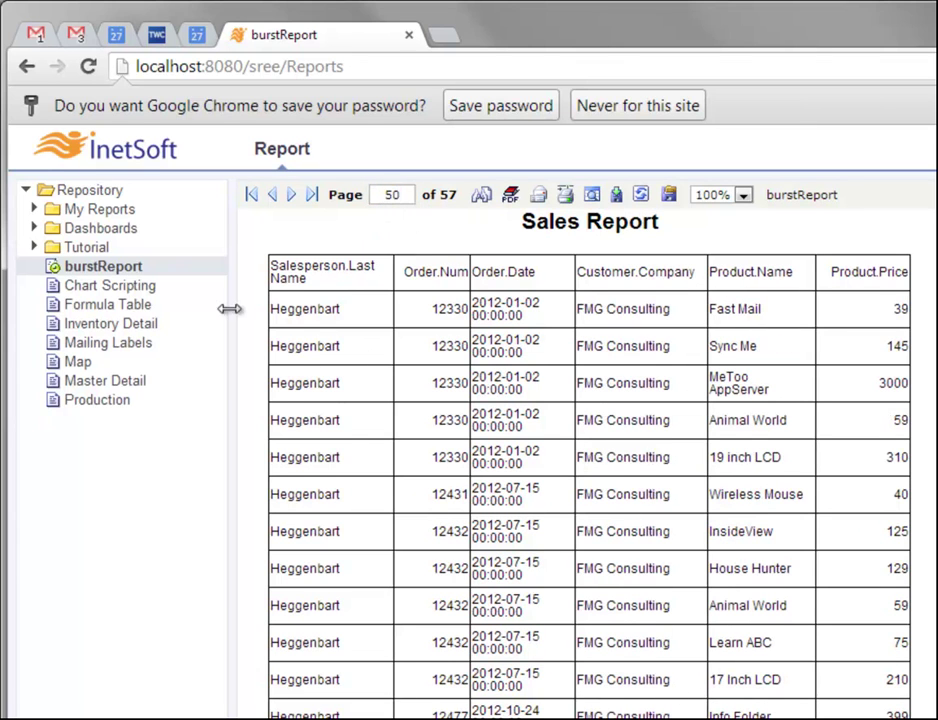
# View the report's last page, then log in as a second salesperson user
pyautogui.click(312, 194)
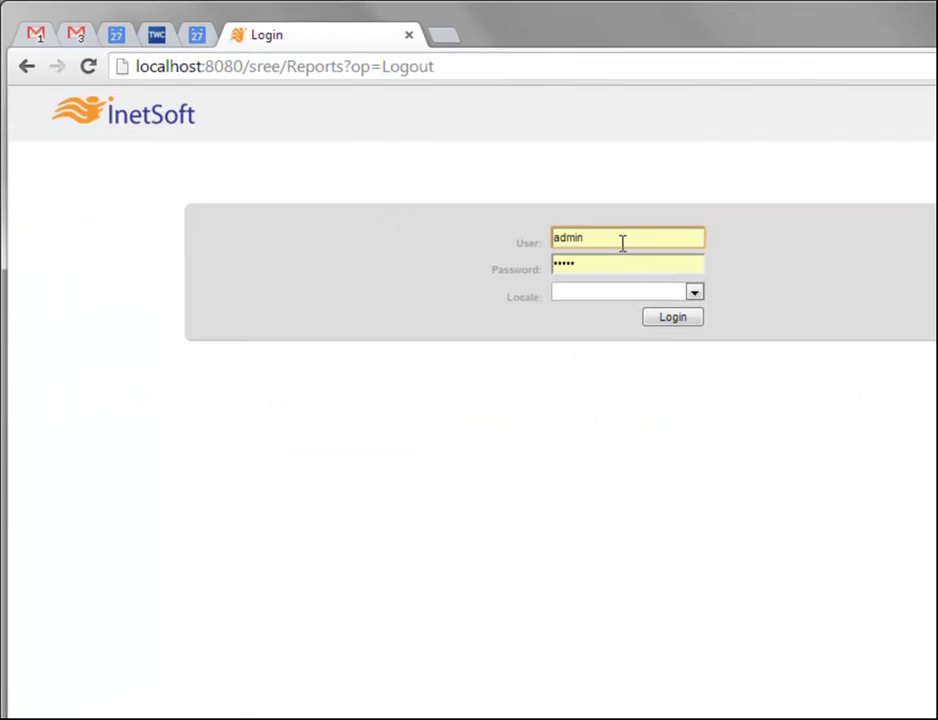
pyautogui.doubleClick(622, 242)
pyautogui.press('Tab')
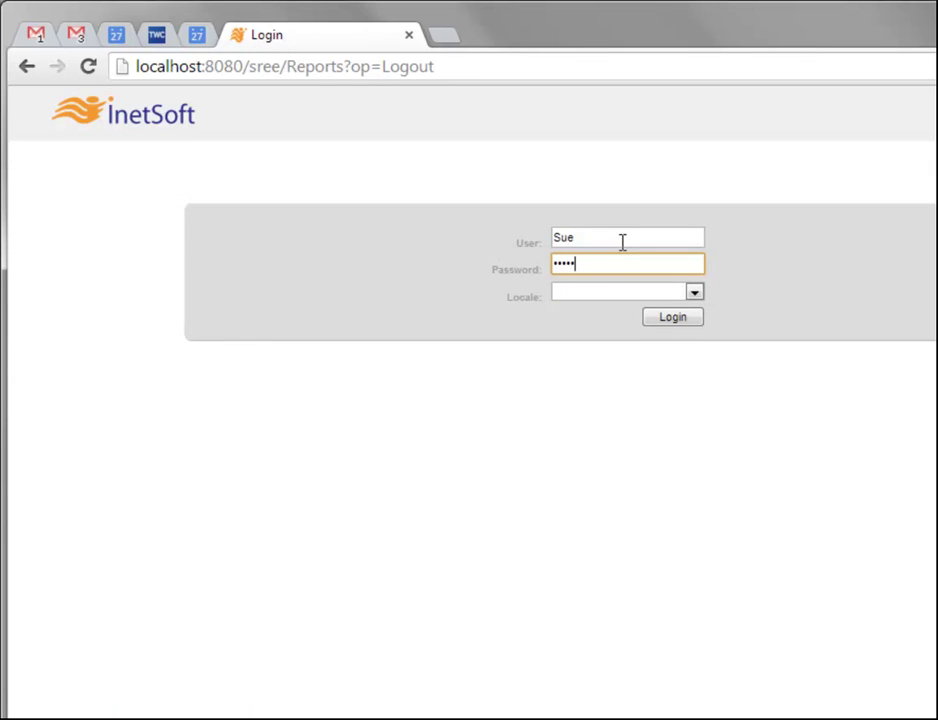
pyautogui.click(662, 318)
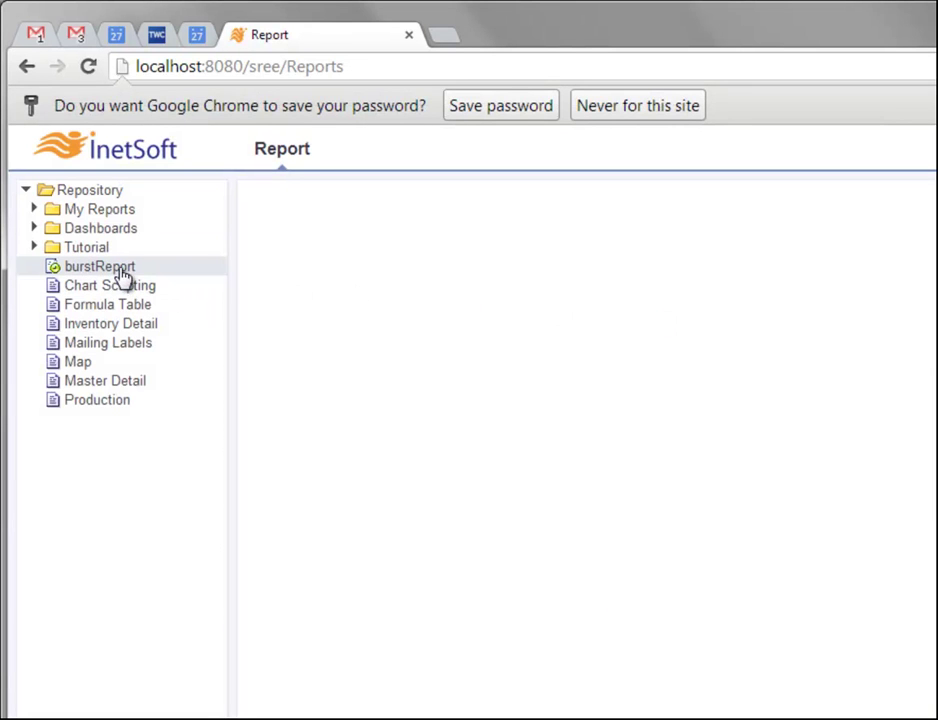
# Open burstReport and jump to its last page, 46
pyautogui.click(137, 273)
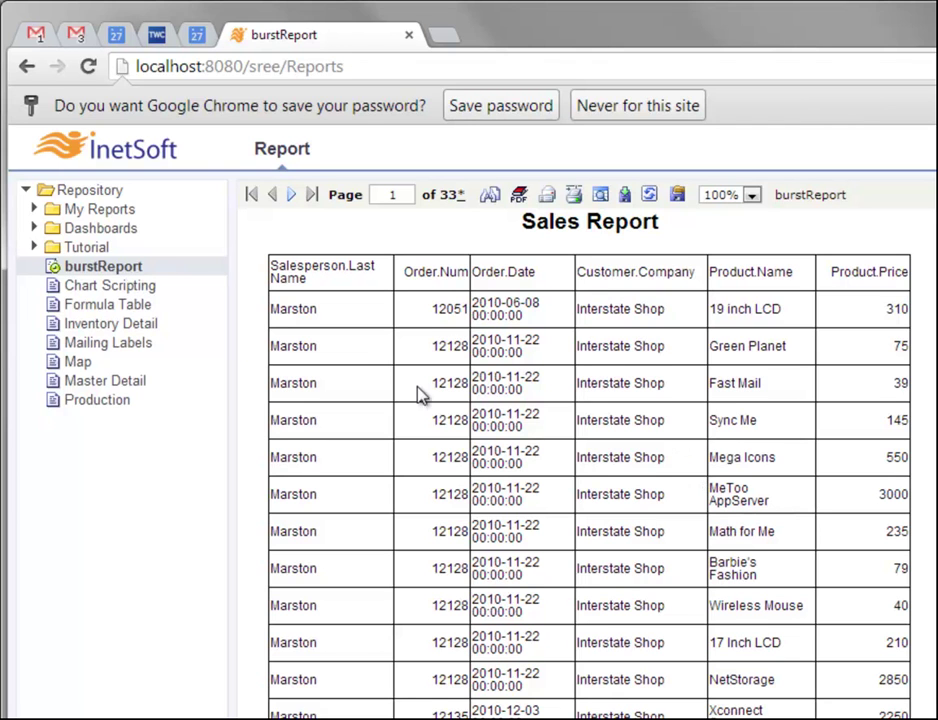
pyautogui.scroll(-3, 325, 711)
pyautogui.scroll(3, 325, 711)
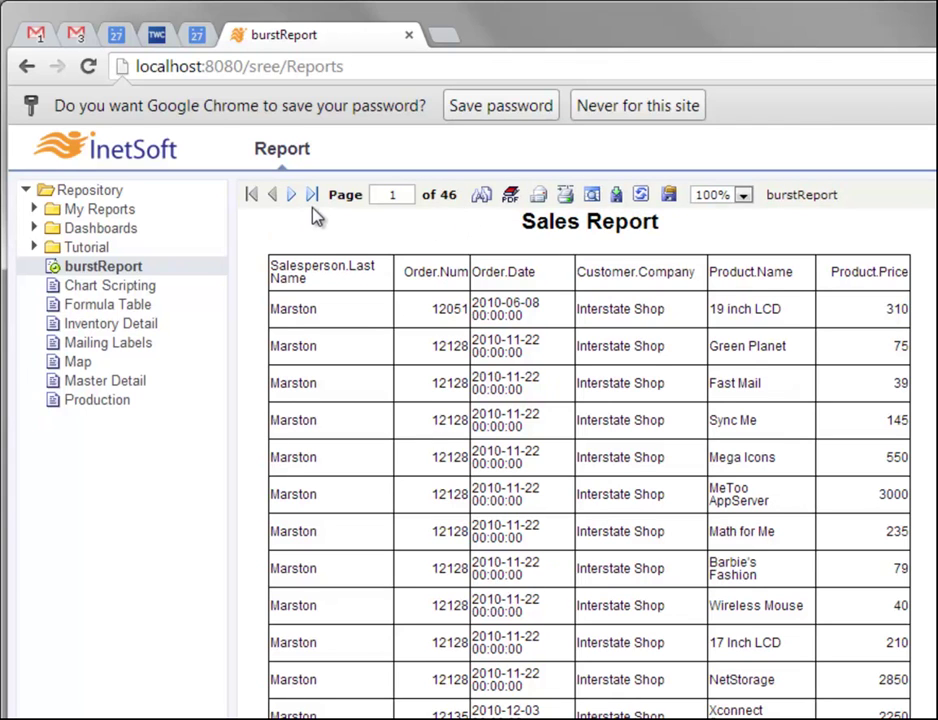
pyautogui.click(312, 196)
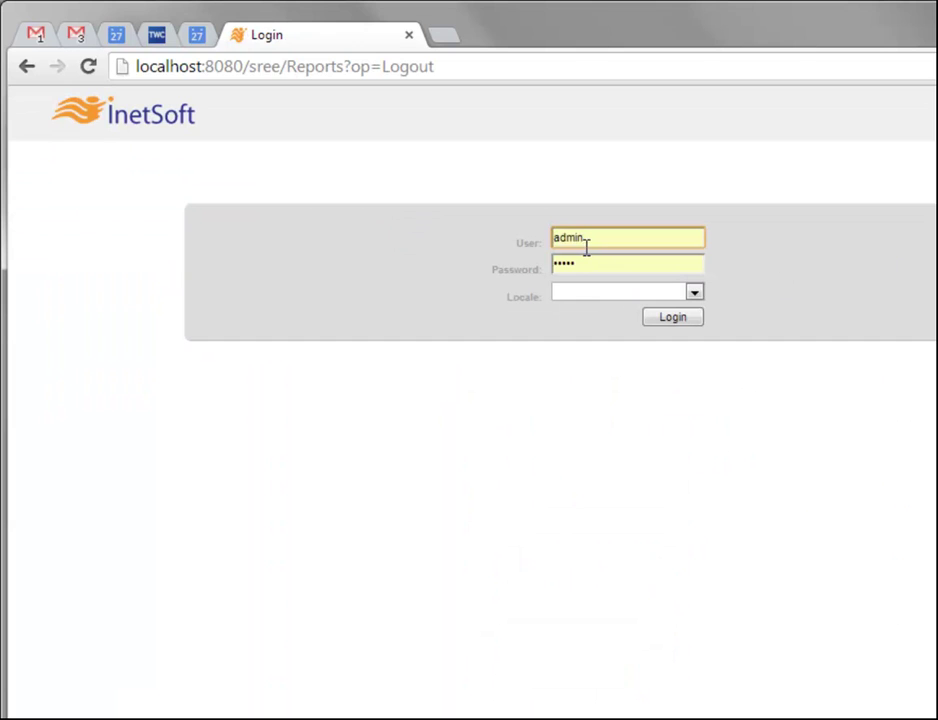
# Log in with the third salesperson's user name and password
pyautogui.doubleClick(587, 242)
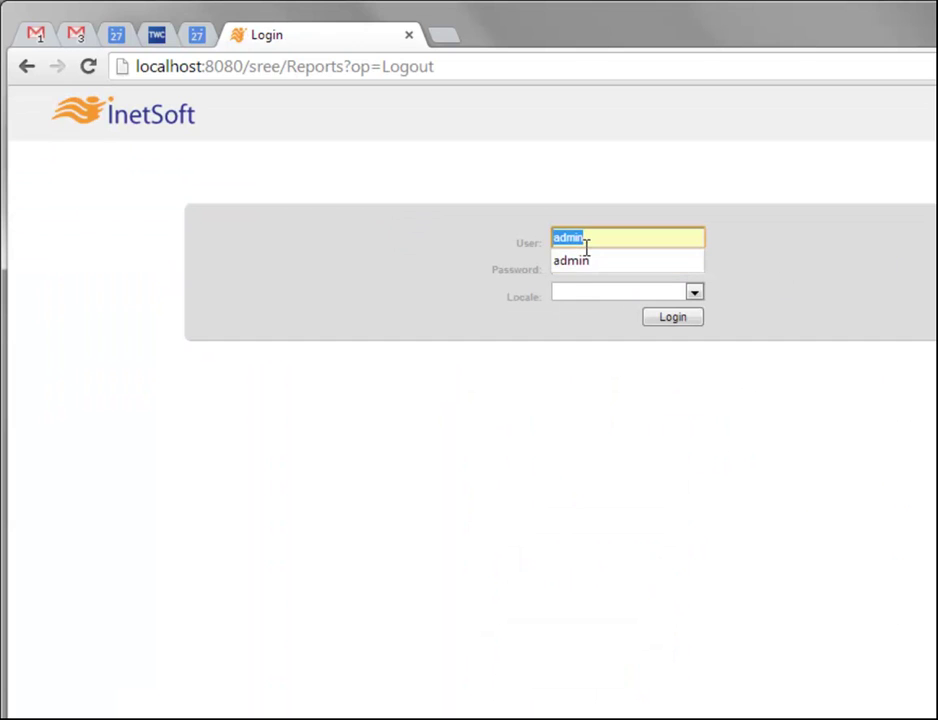
pyautogui.write('Robert')
pyautogui.press('Tab')
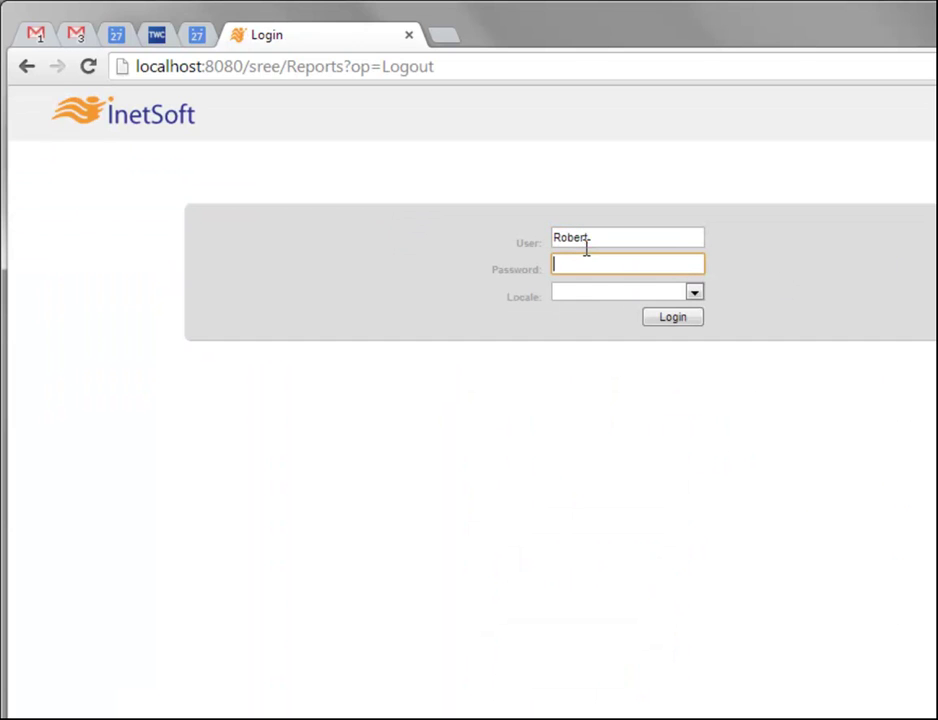
pyautogui.write('*********')
pyautogui.press('Return')
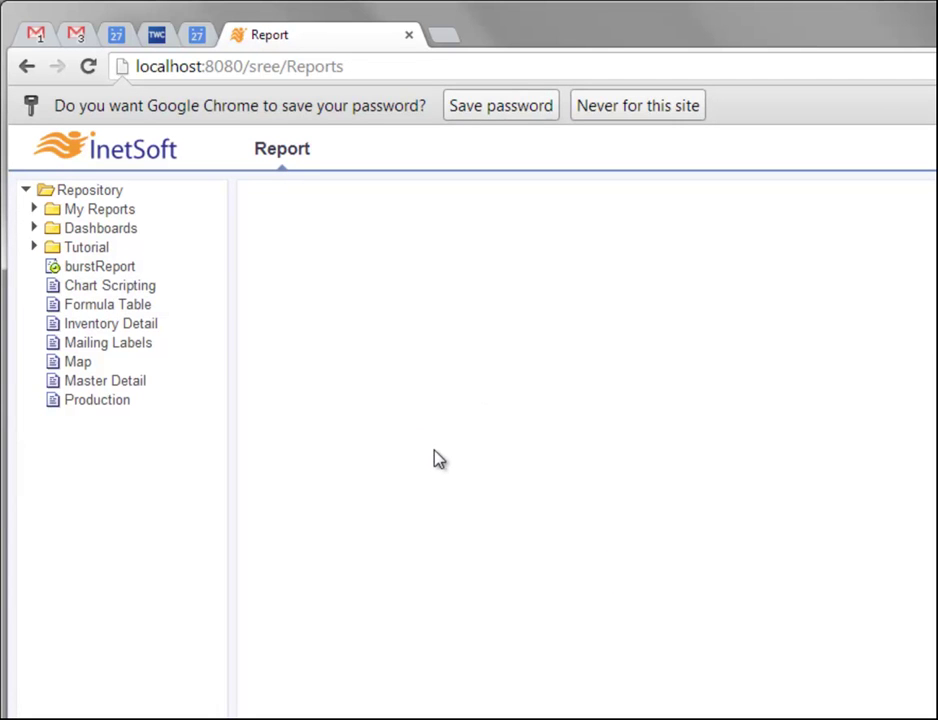
# Open burstReport and jump to its last page, 41
pyautogui.click(96, 276)
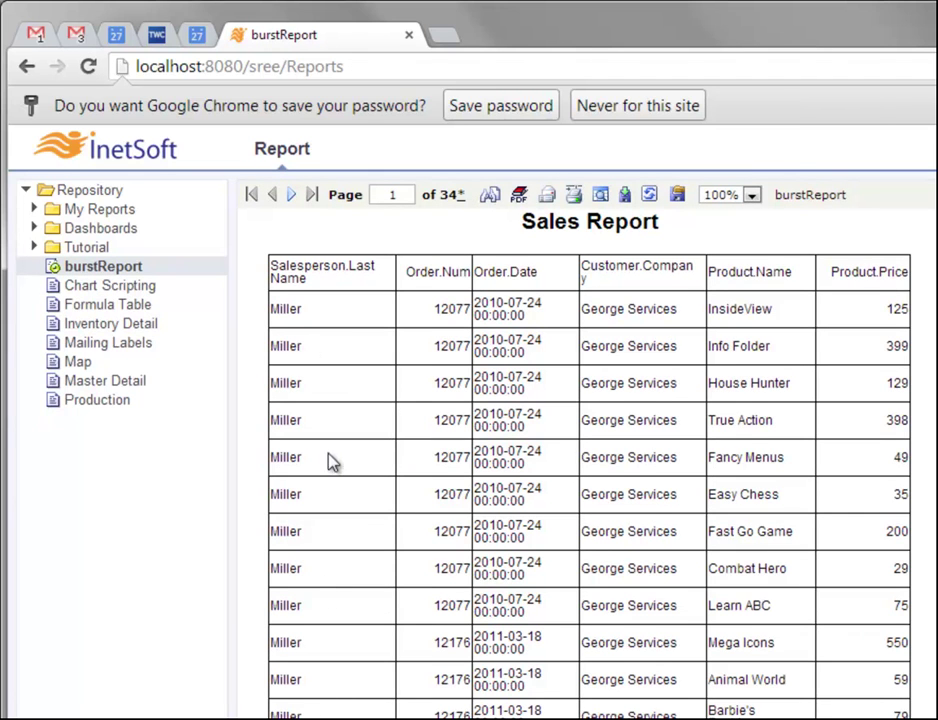
pyautogui.scroll(-3, 340, 540)
pyautogui.scroll(3, 370, 550)
pyautogui.click(312, 195)
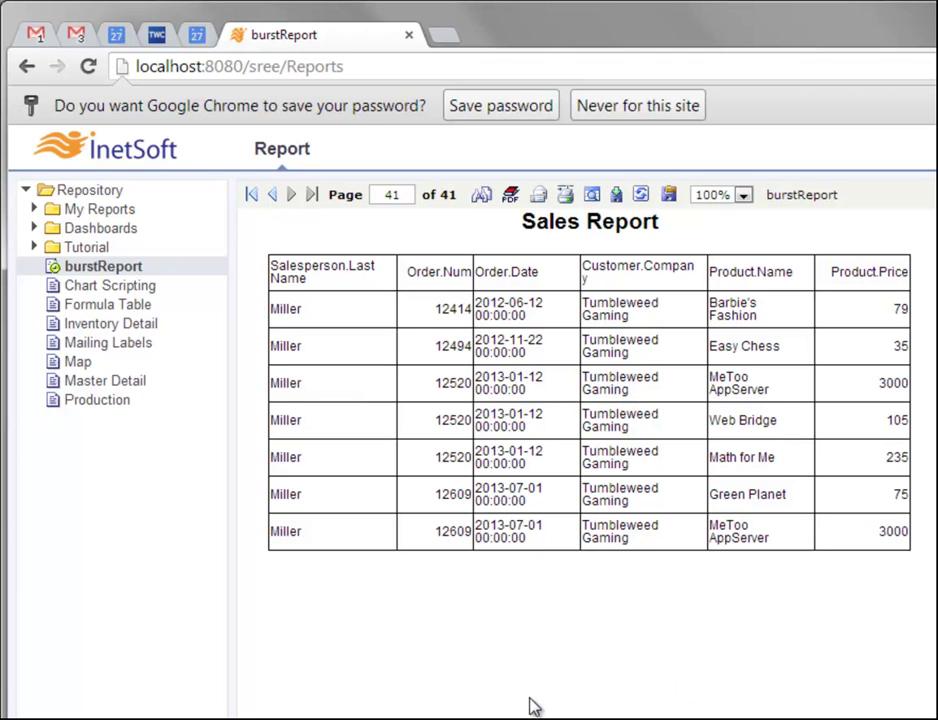
# Return to the /sree/ server home and log into Enterprise Manager as admin
pyautogui.doubleClick(316, 66)
pyautogui.press('BackSpace')
pyautogui.press('Return')
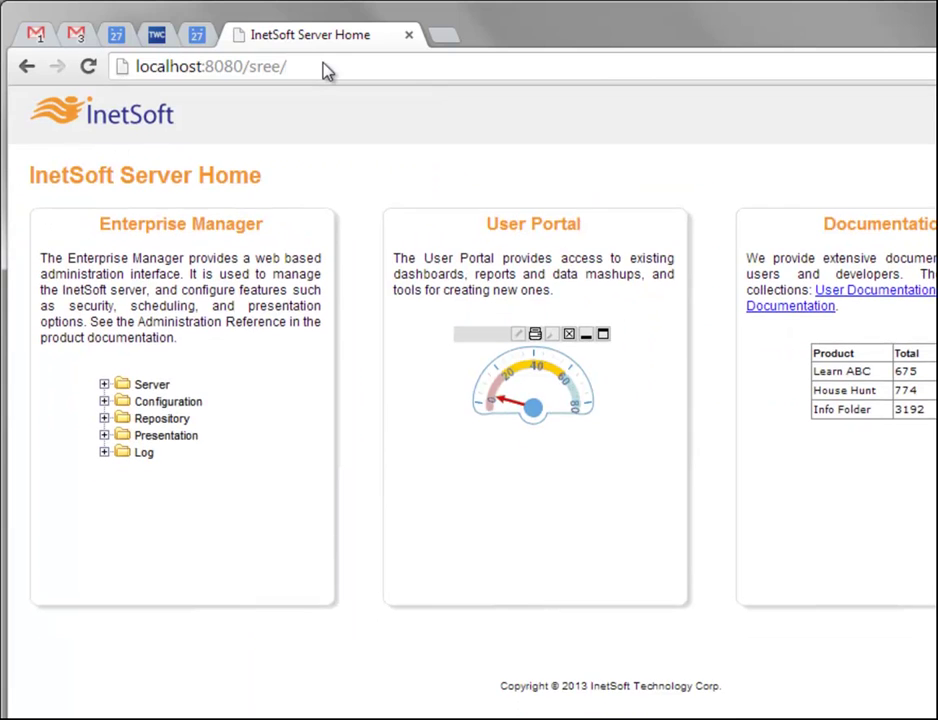
pyautogui.click(224, 226)
pyautogui.click(681, 329)
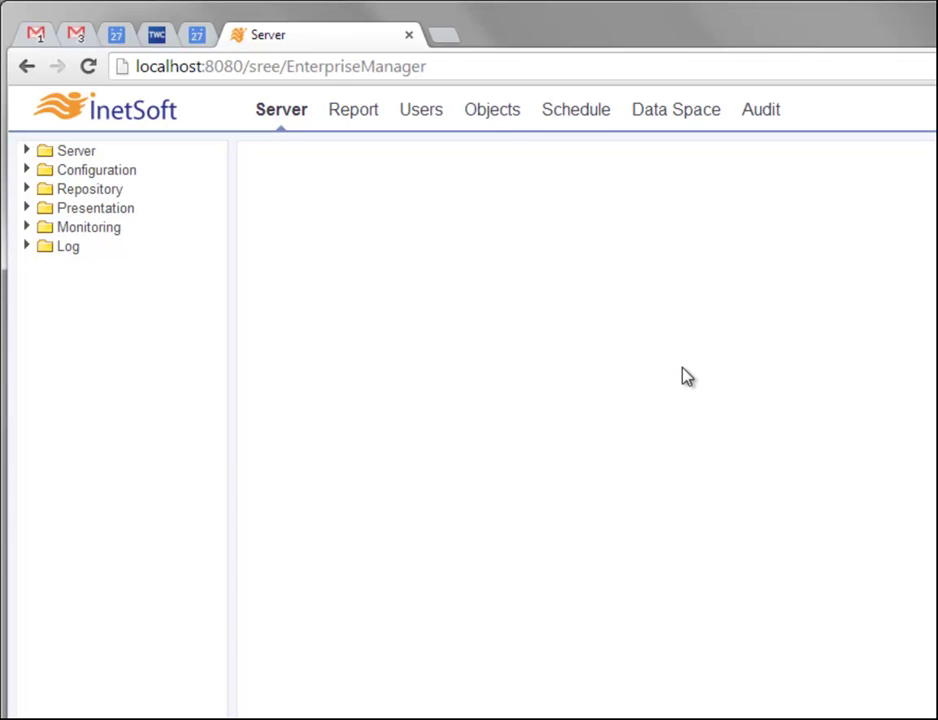
# Create a new scheduled task named 'burstingTask'
pyautogui.click(576, 112)
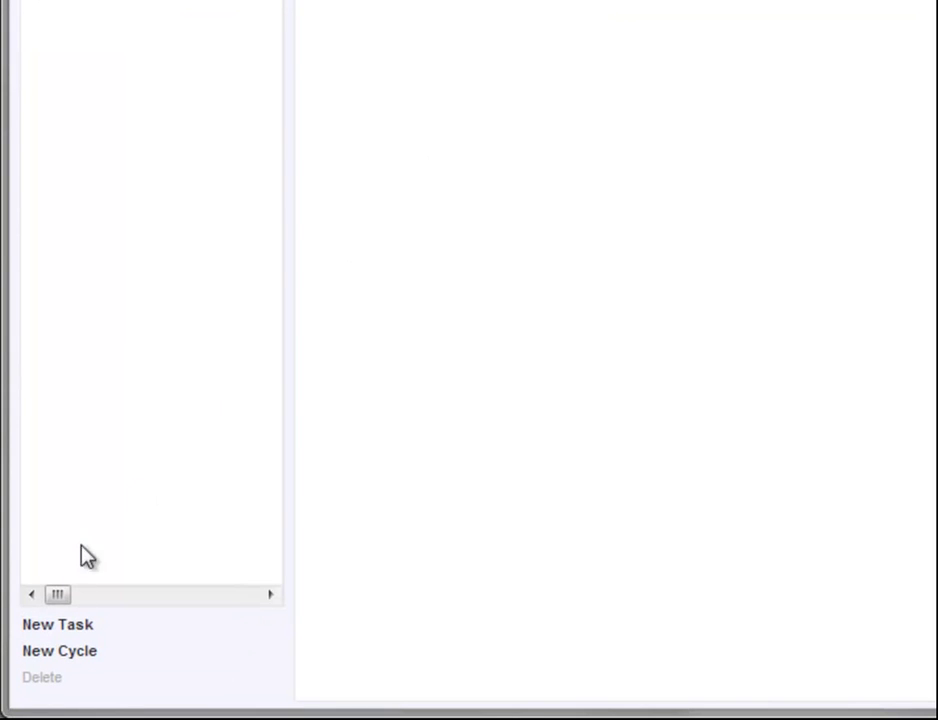
pyautogui.click(63, 626)
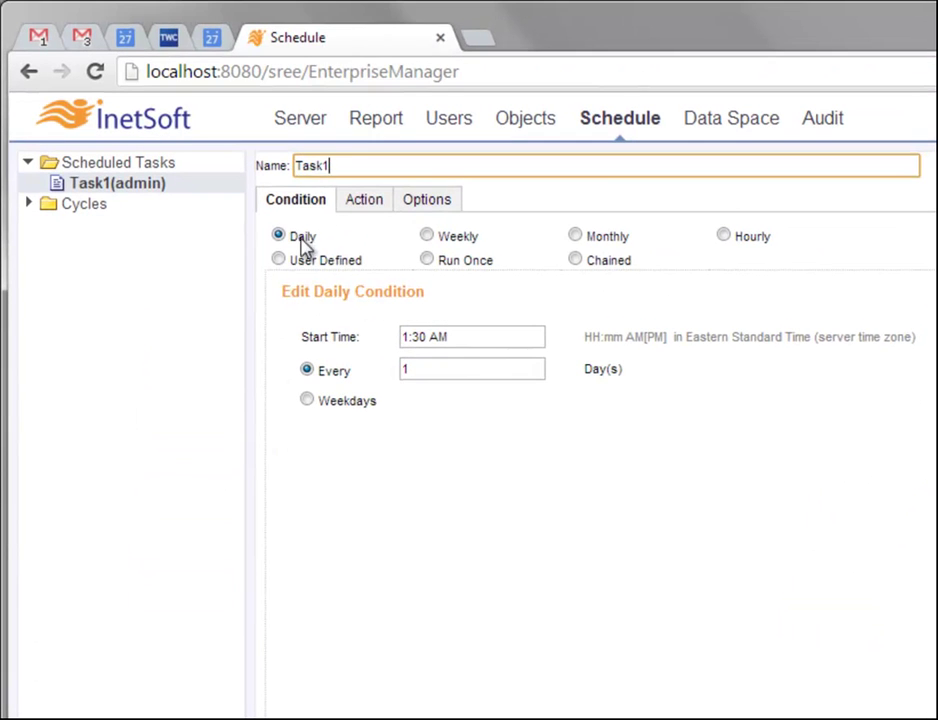
pyautogui.doubleClick(322, 165)
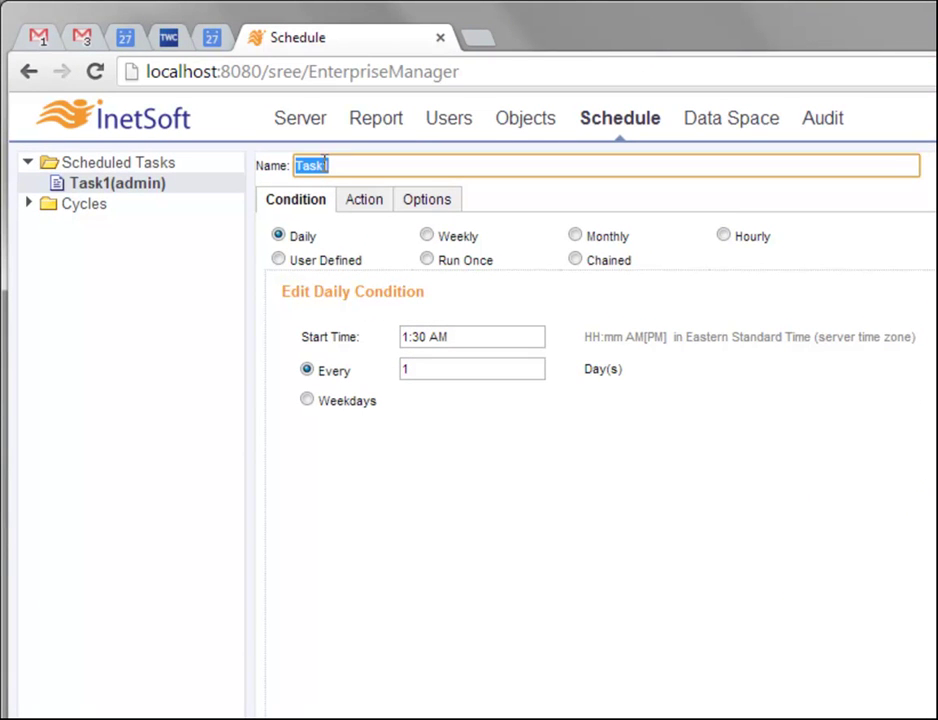
pyautogui.write('burstingTask')
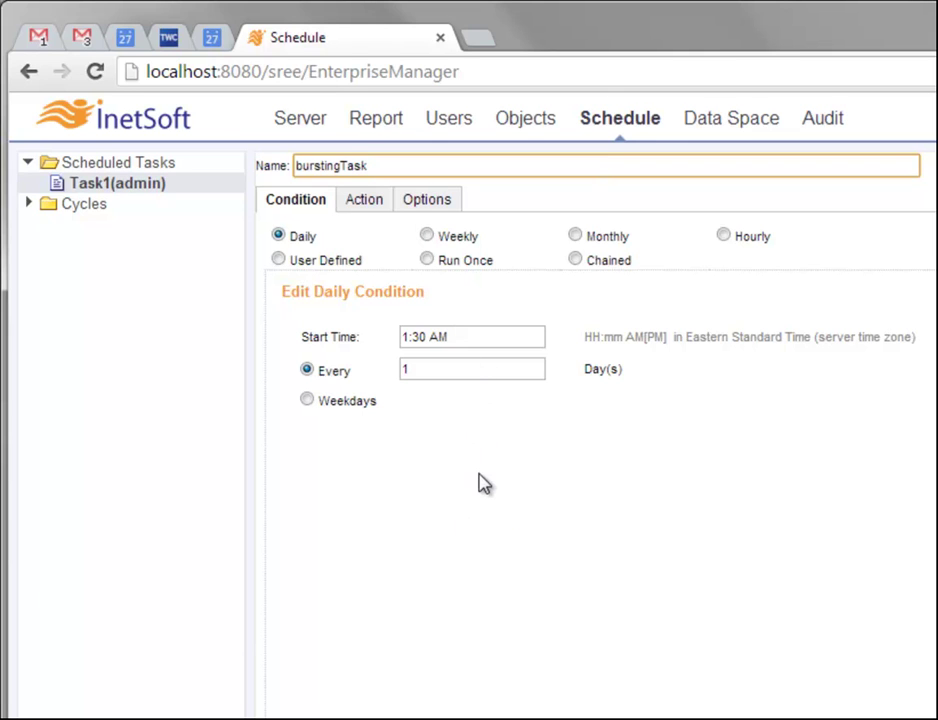
pyautogui.click(370, 210)
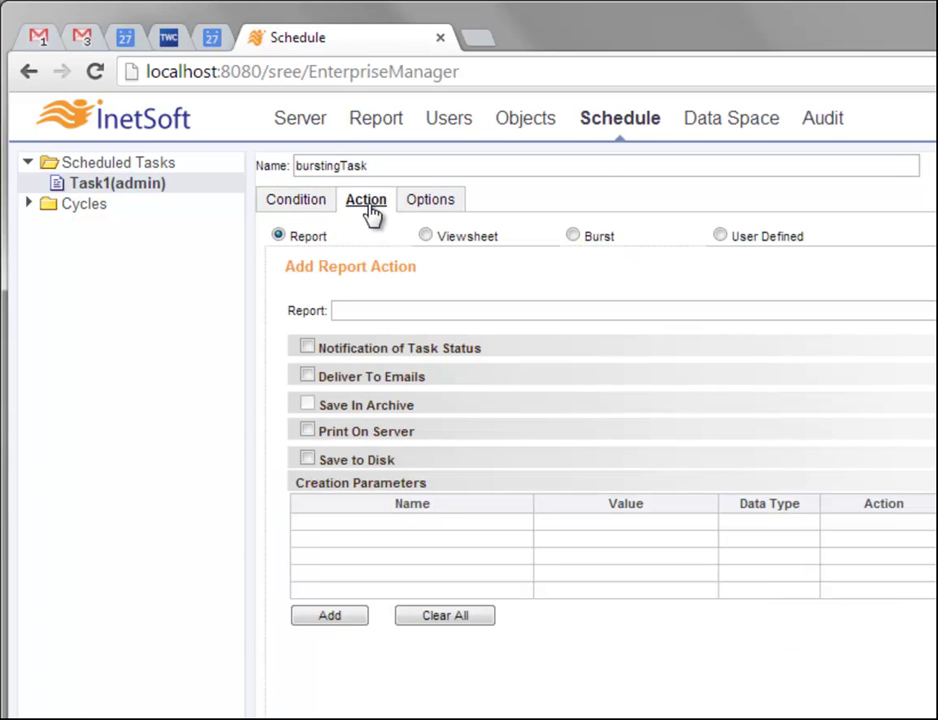
pyautogui.click(305, 209)
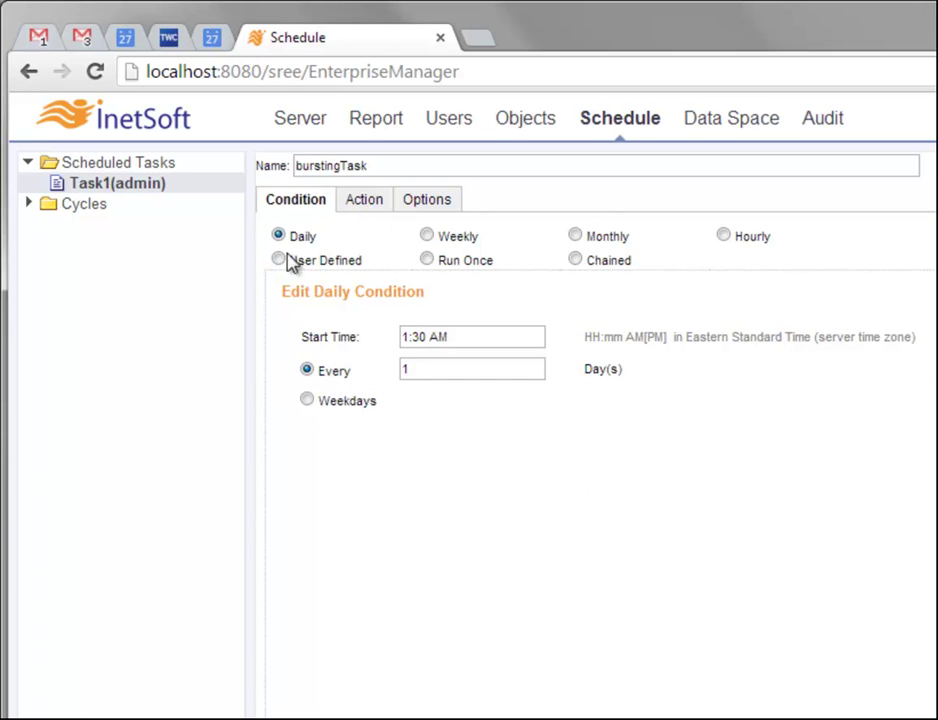
pyautogui.click(370, 204)
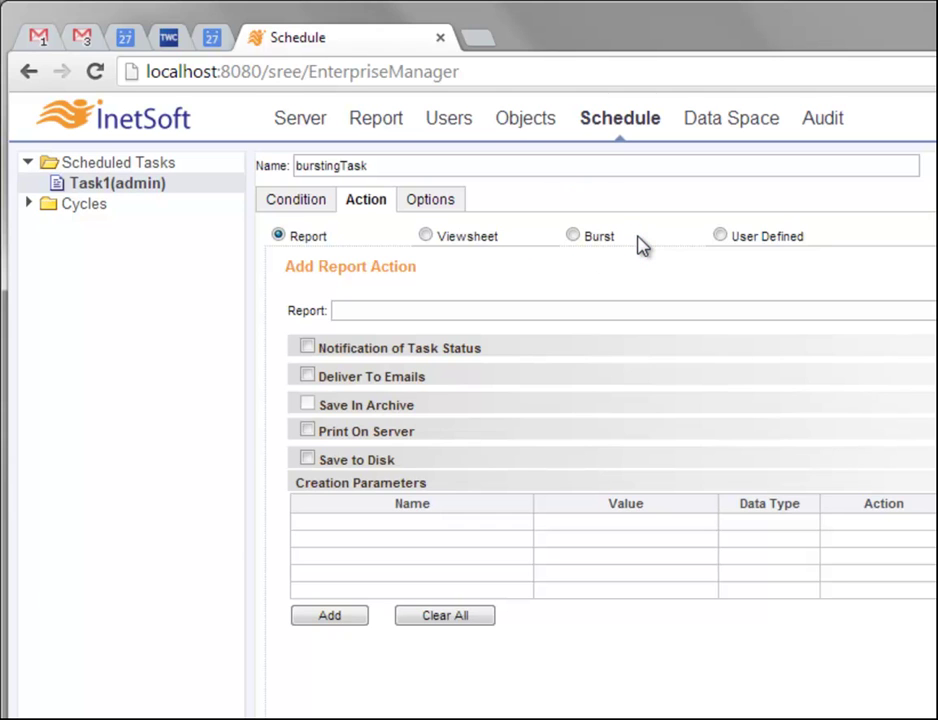
# Set the task action to Burst on burstReport, with Force to Regenerate Report left off
pyautogui.click(574, 237)
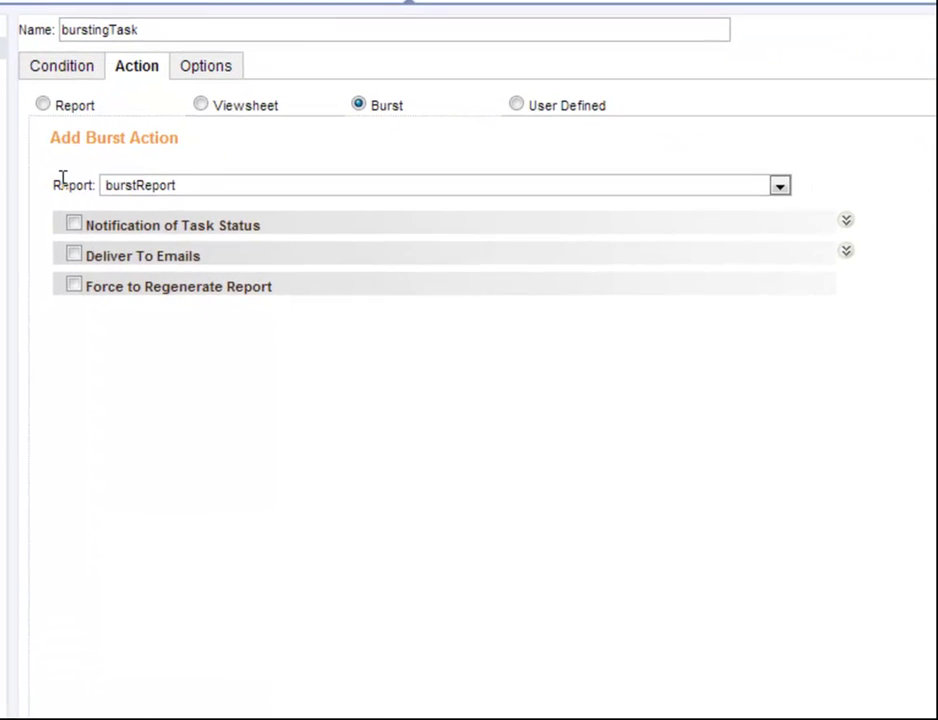
pyautogui.click(200, 185)
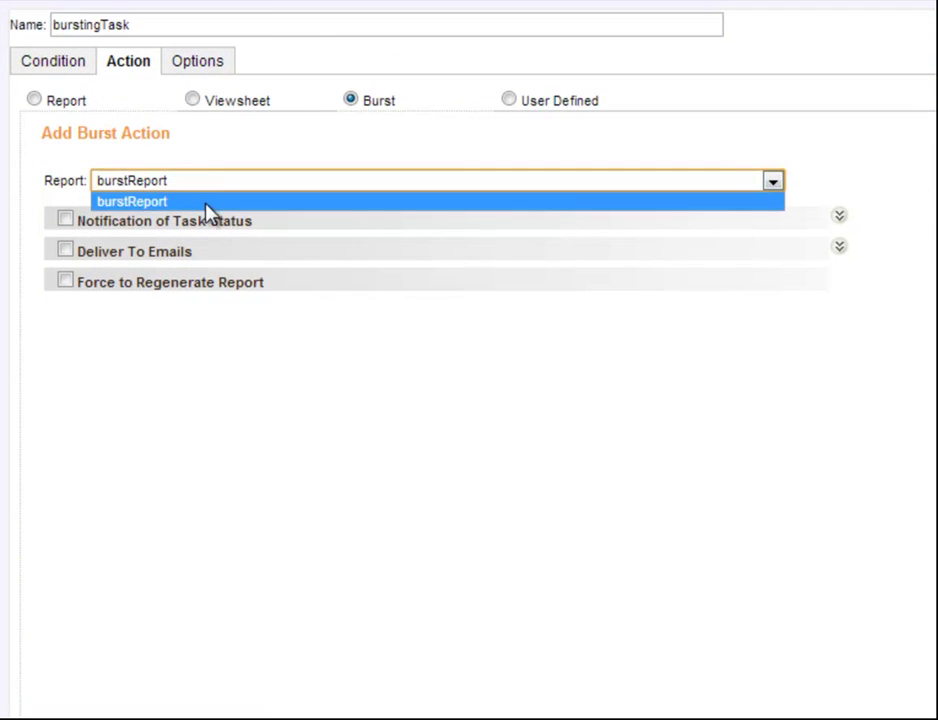
pyautogui.click(204, 203)
pyautogui.moveTo(172, 190)
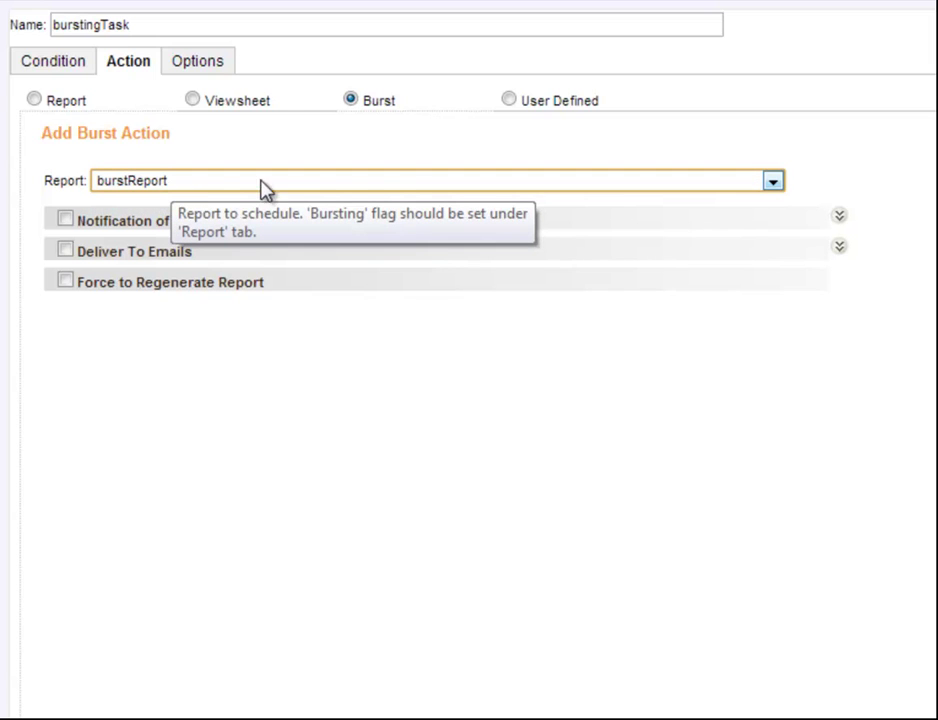
pyautogui.click(394, 184)
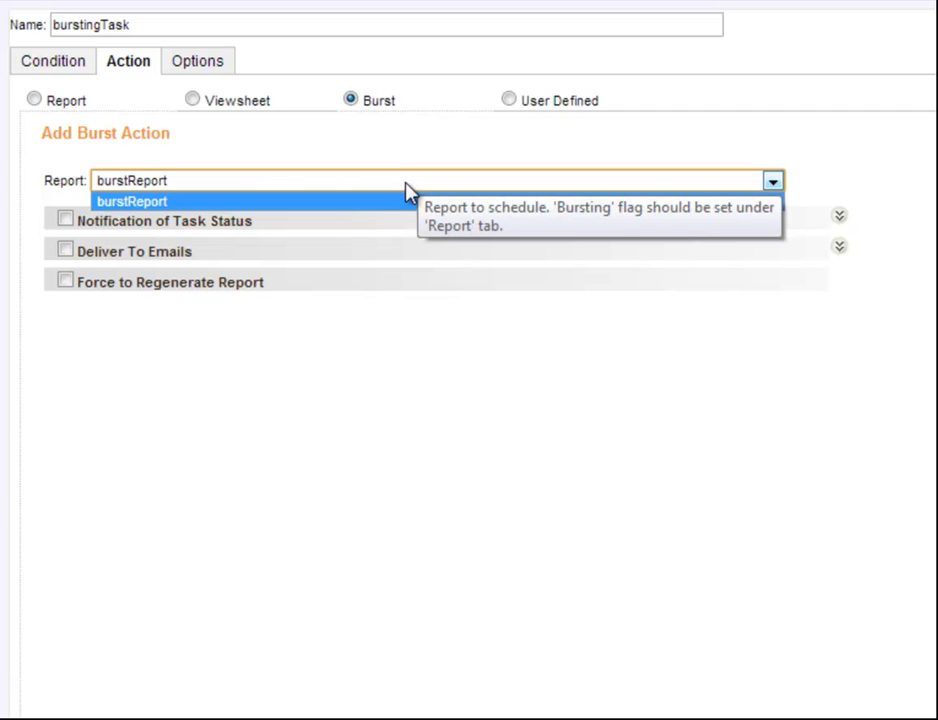
pyautogui.click(408, 188)
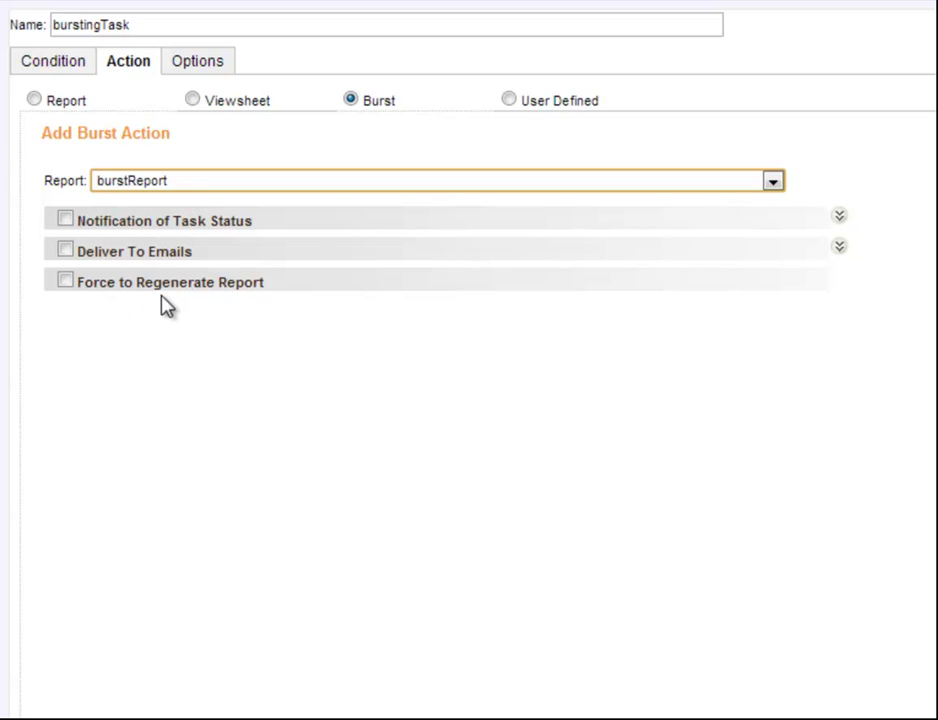
pyautogui.click(65, 281)
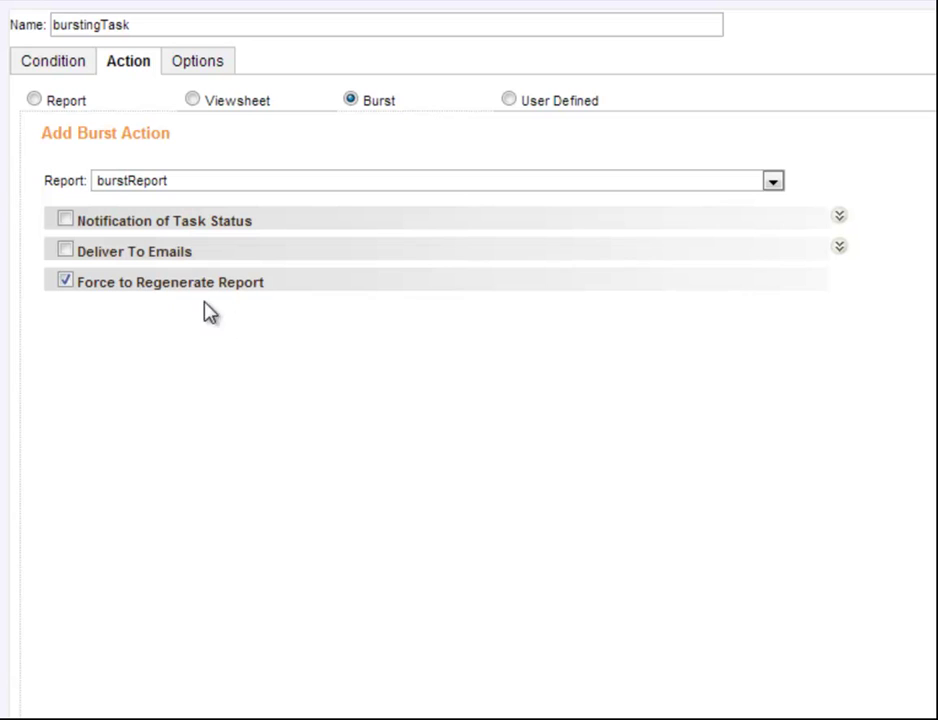
pyautogui.click(66, 282)
# Enable Force to Regenerate Report and Deliver To Emails, and bring up the recipient picker
pyautogui.click(65, 283)
pyautogui.click(65, 251)
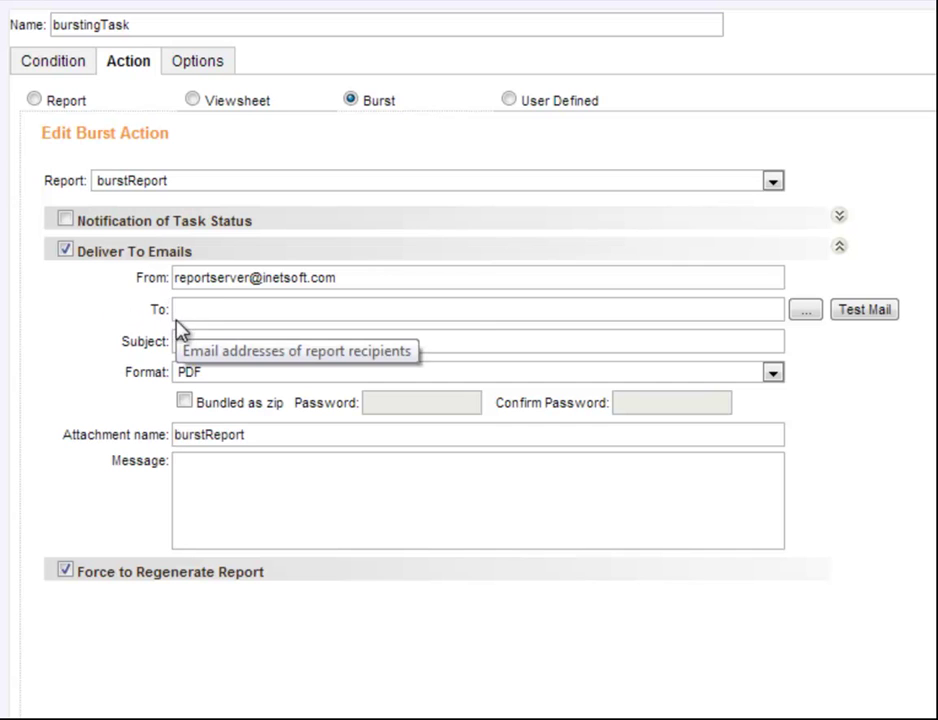
pyautogui.click(812, 314)
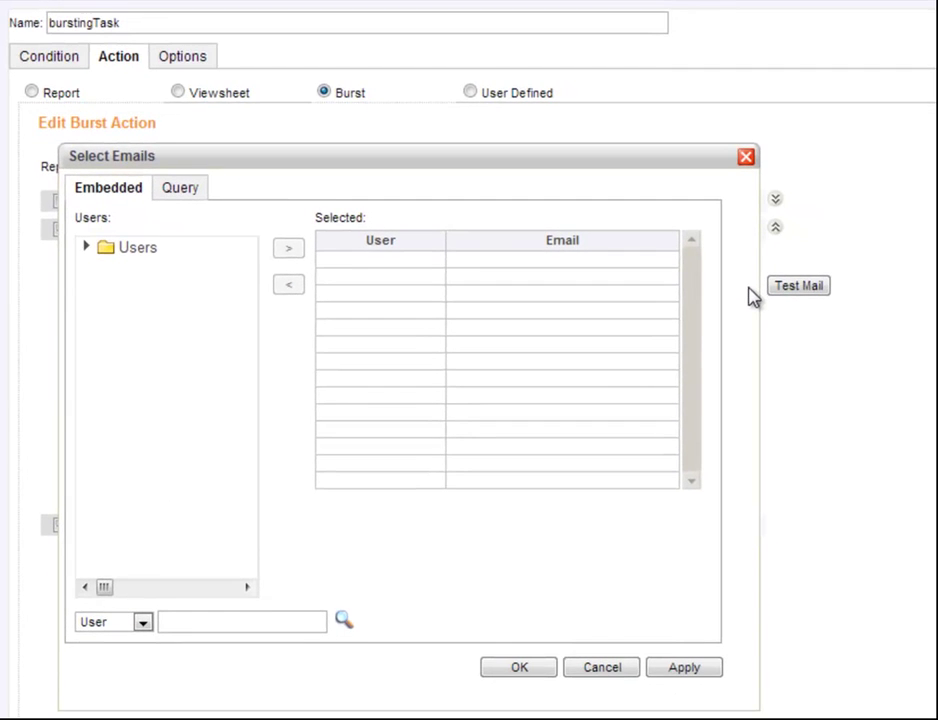
# Add four users from the Users list as email recipients, confirm, and save the task
pyautogui.click(86, 248)
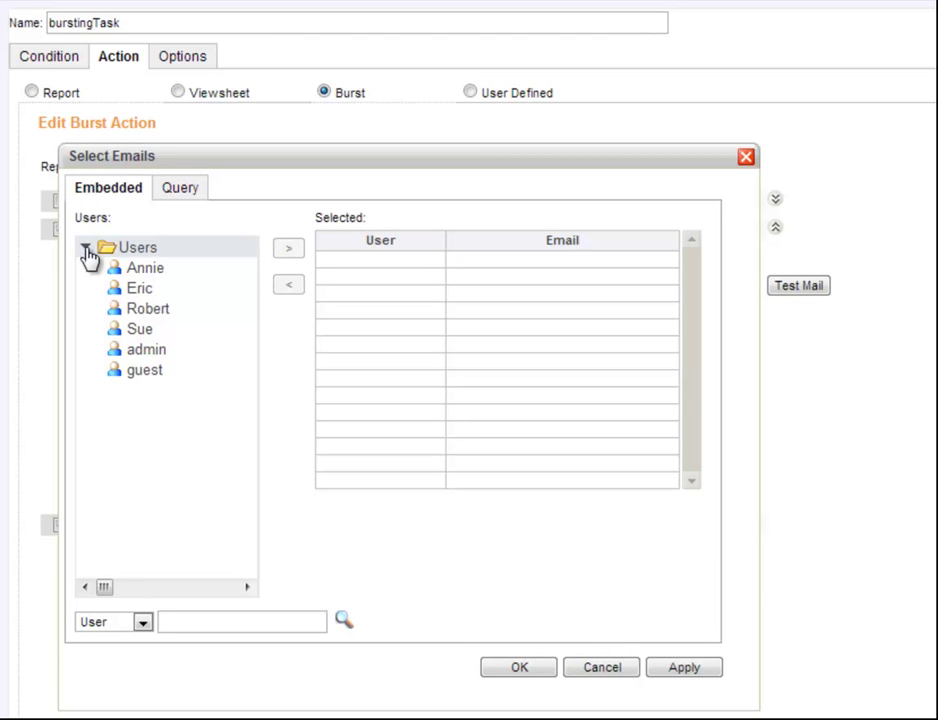
pyautogui.click(150, 270)
pyautogui.click(288, 249)
pyautogui.click(186, 290)
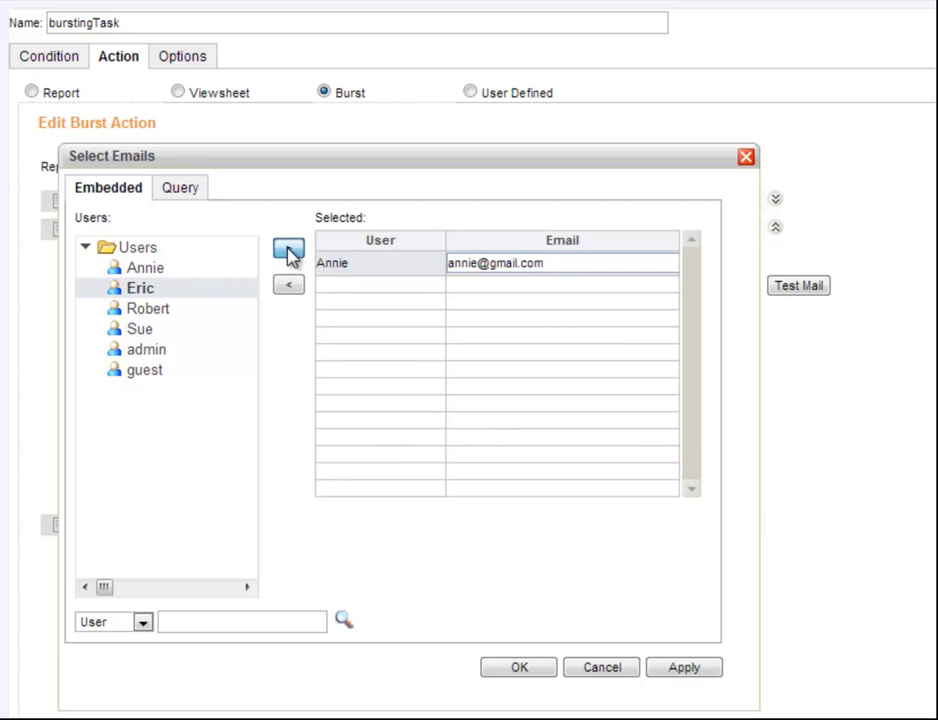
pyautogui.click(289, 250)
pyautogui.click(165, 310)
pyautogui.click(289, 250)
pyautogui.click(174, 331)
pyautogui.click(287, 251)
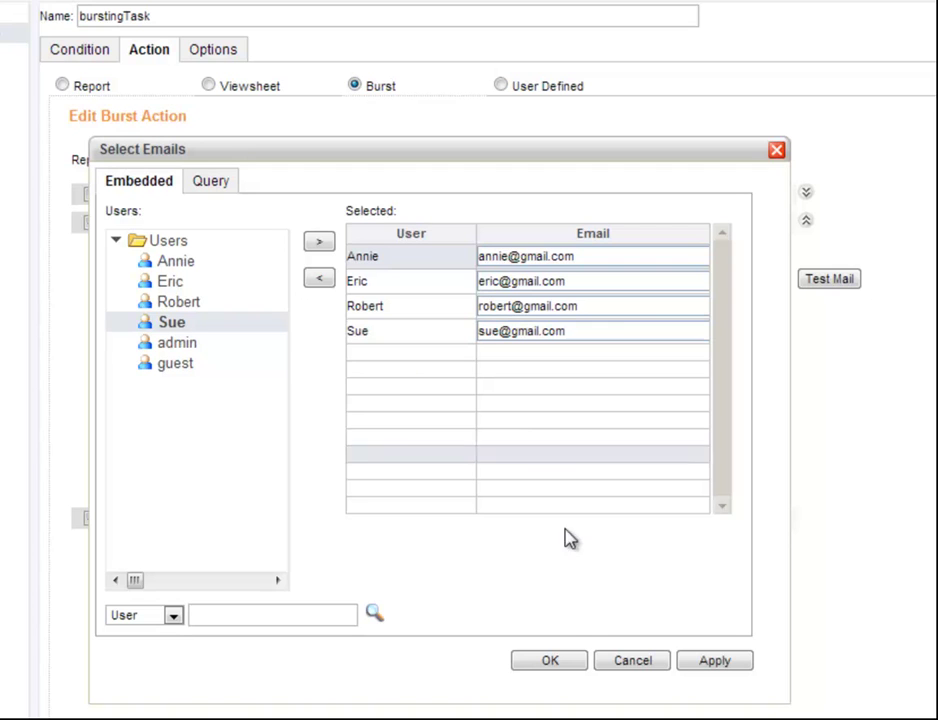
pyautogui.click(562, 664)
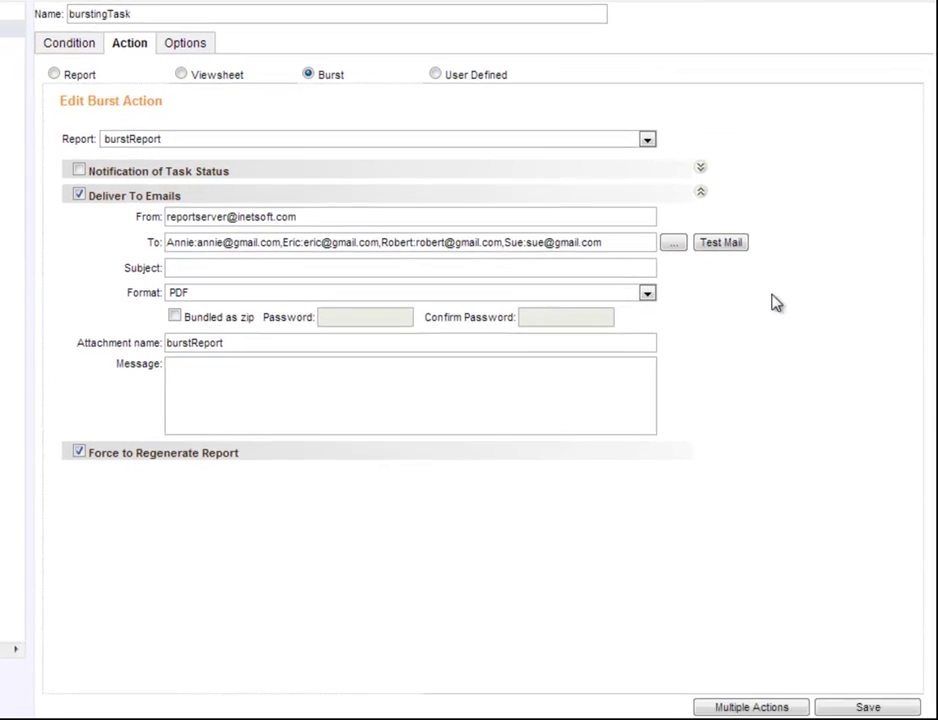
pyautogui.click(850, 700)
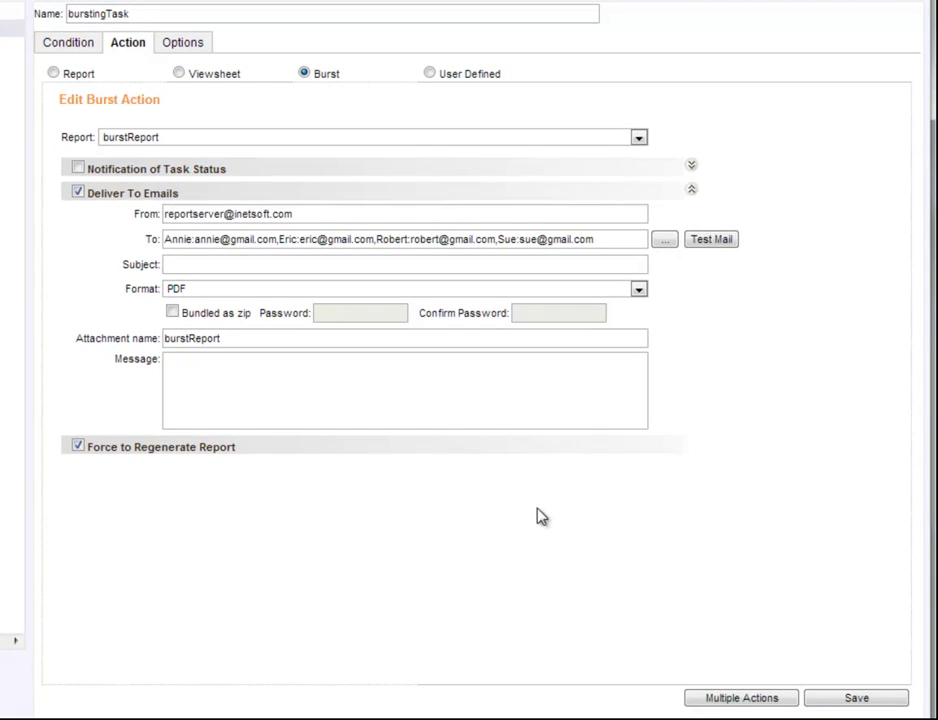